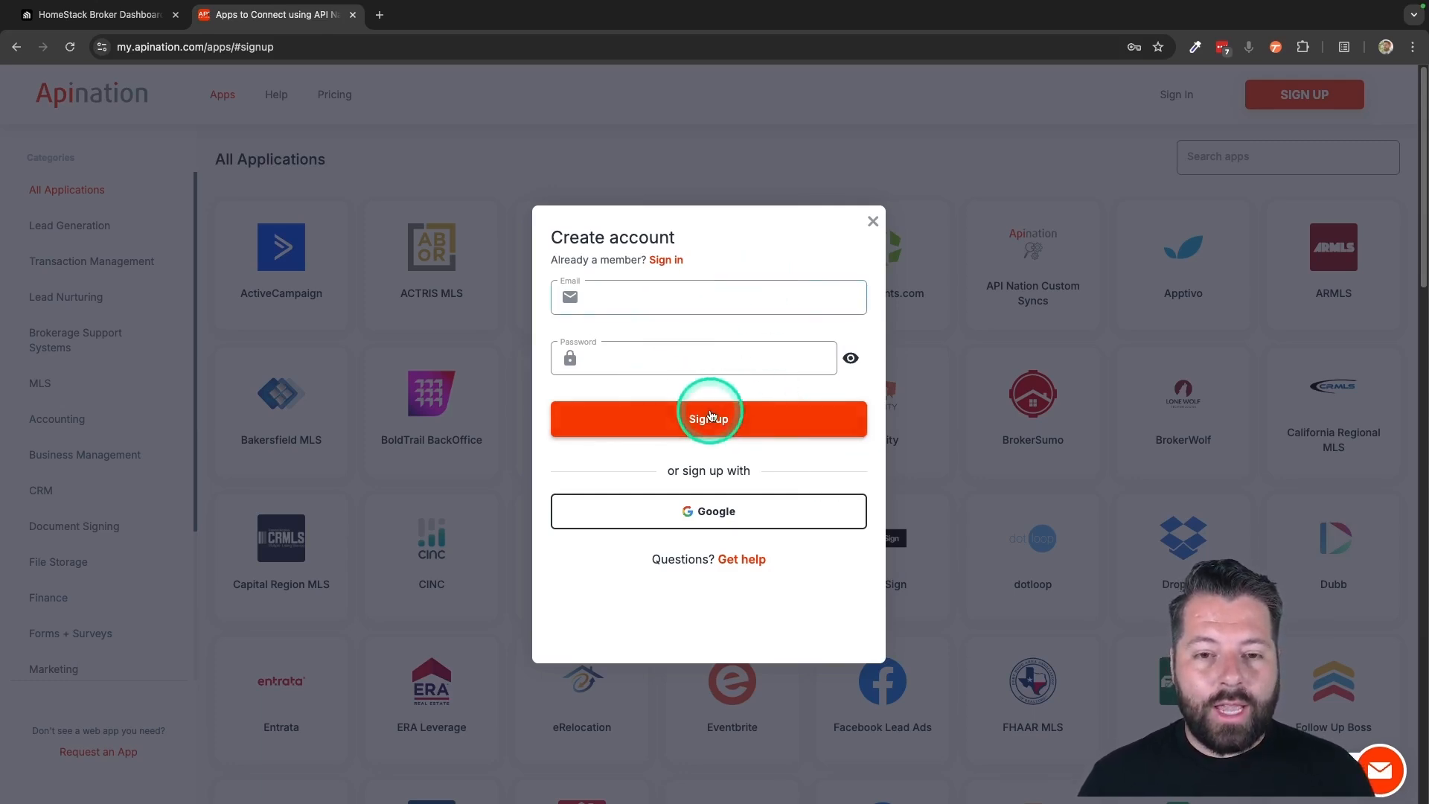
# Sign up for an API Nation account using Google
pyautogui.click(693, 311)
pyautogui.click(663, 504)
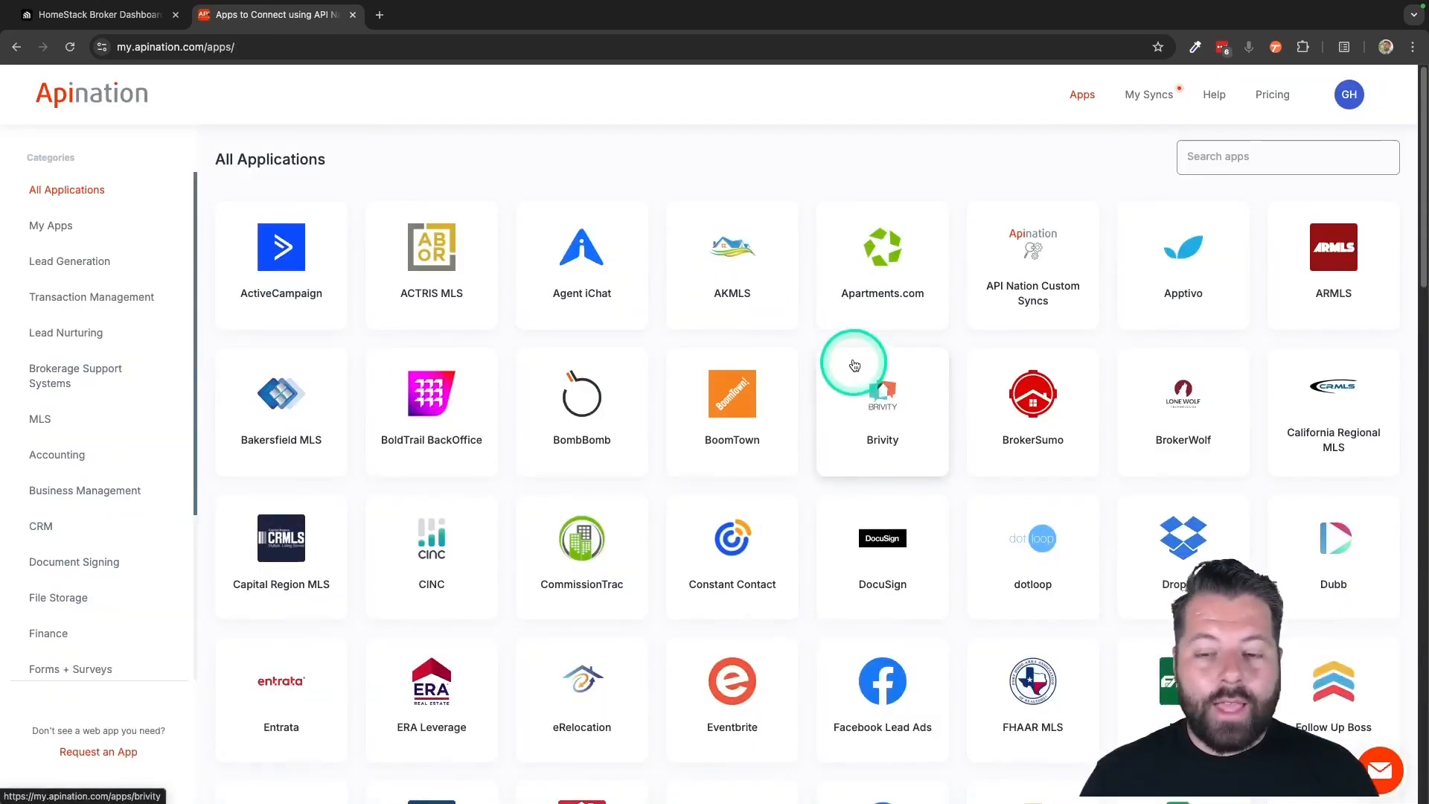
# Open HomeStack from the full application list and review the apps it can sync with
pyautogui.scroll(-5, 765, 554)
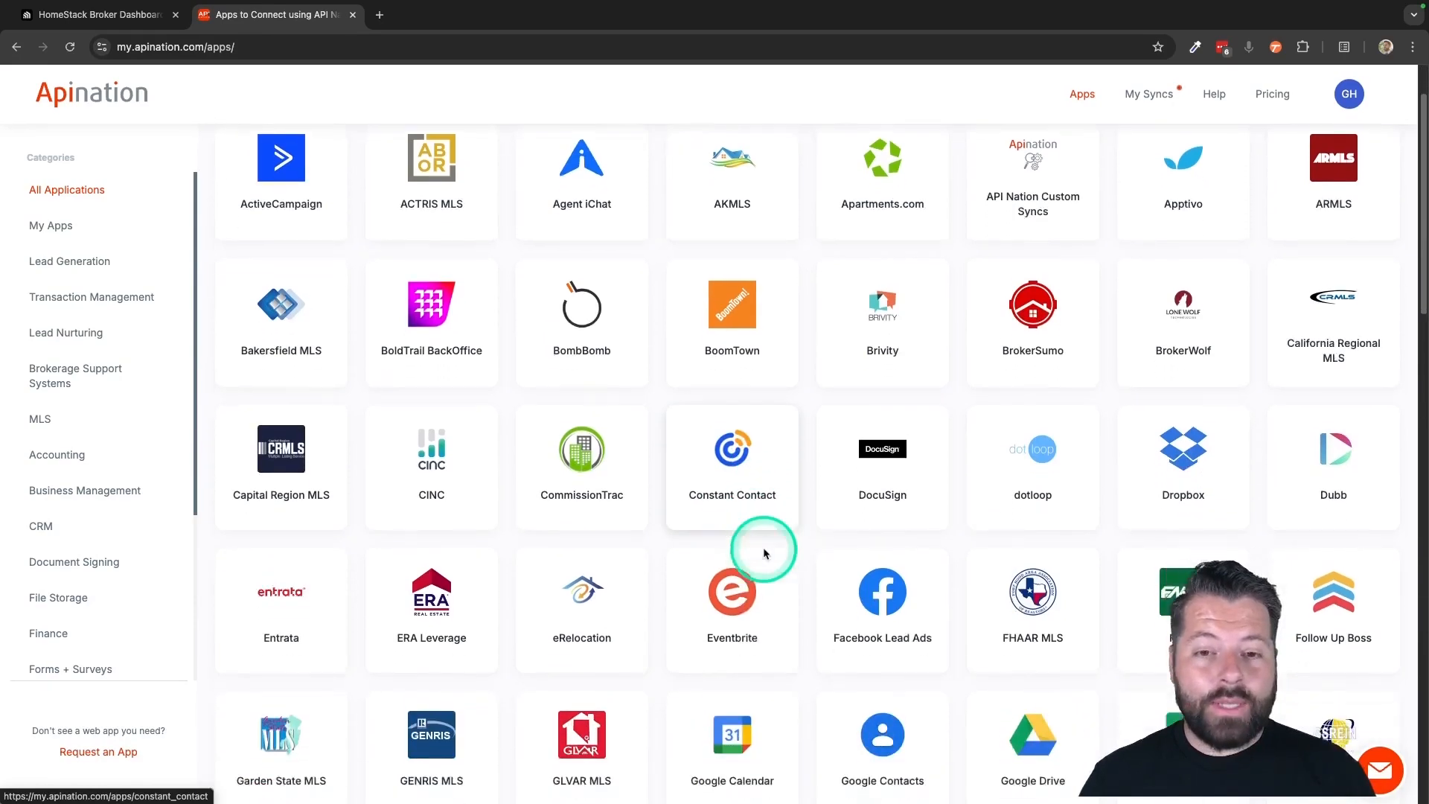
pyautogui.scroll(-1, 765, 554)
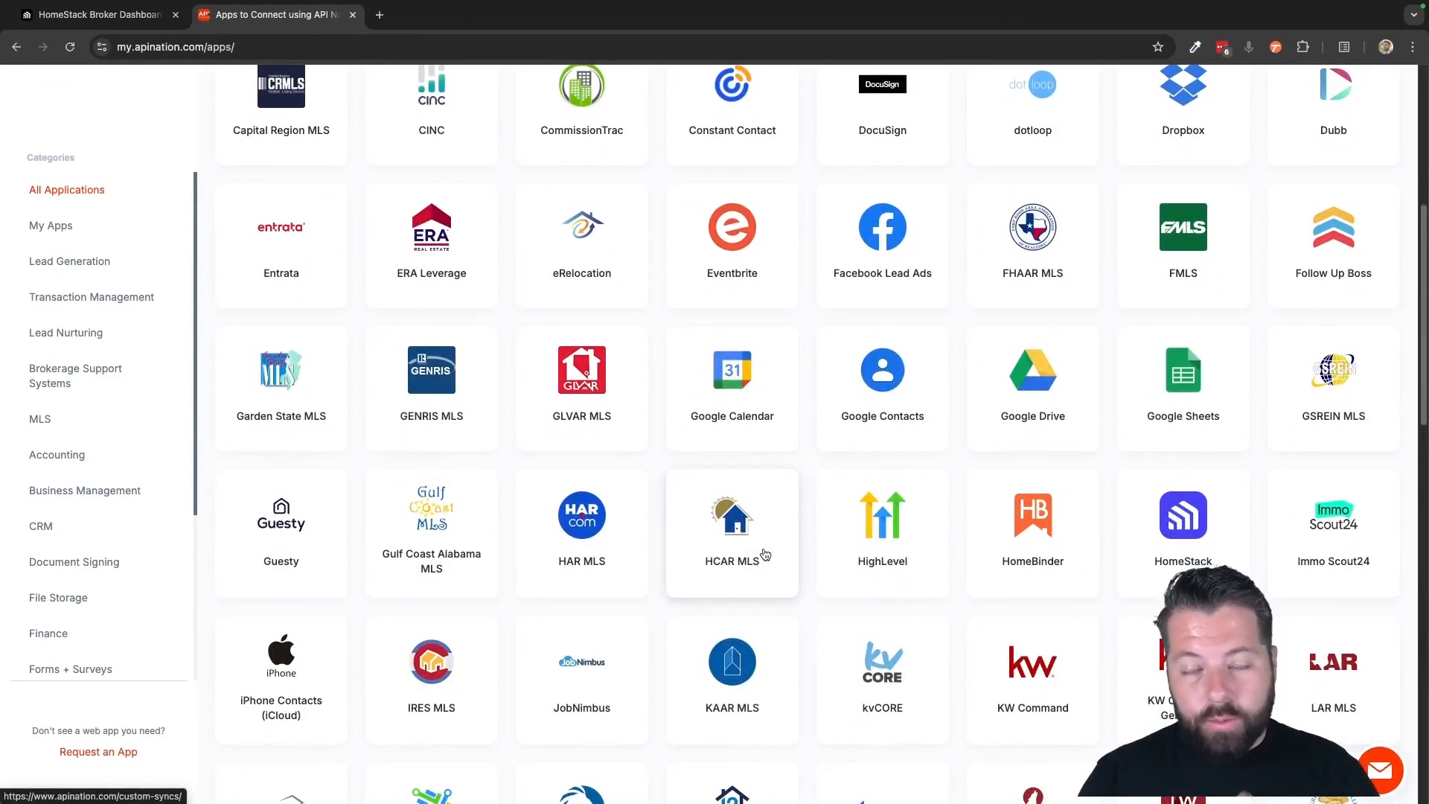
pyautogui.scroll(-2, 765, 554)
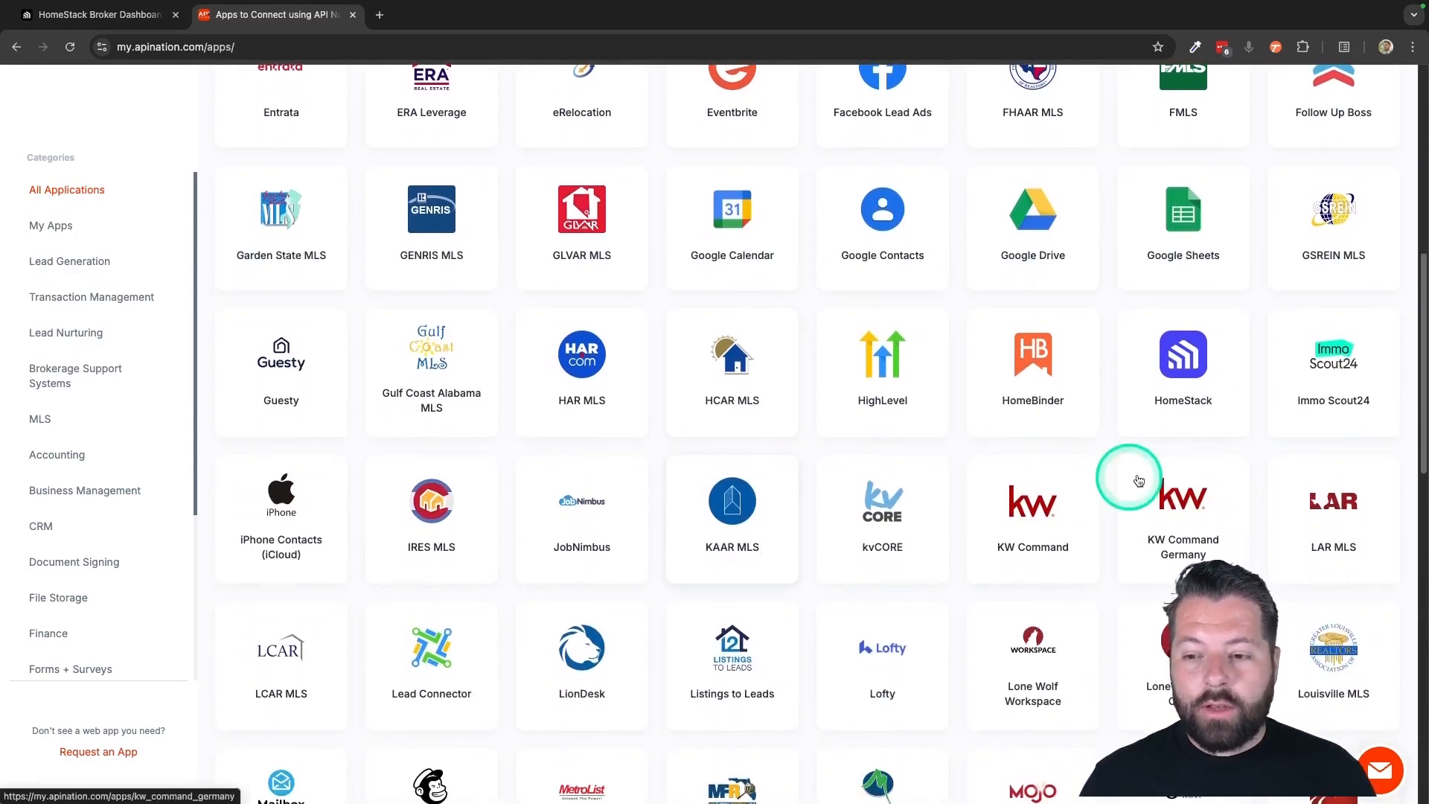
pyautogui.click(1204, 380)
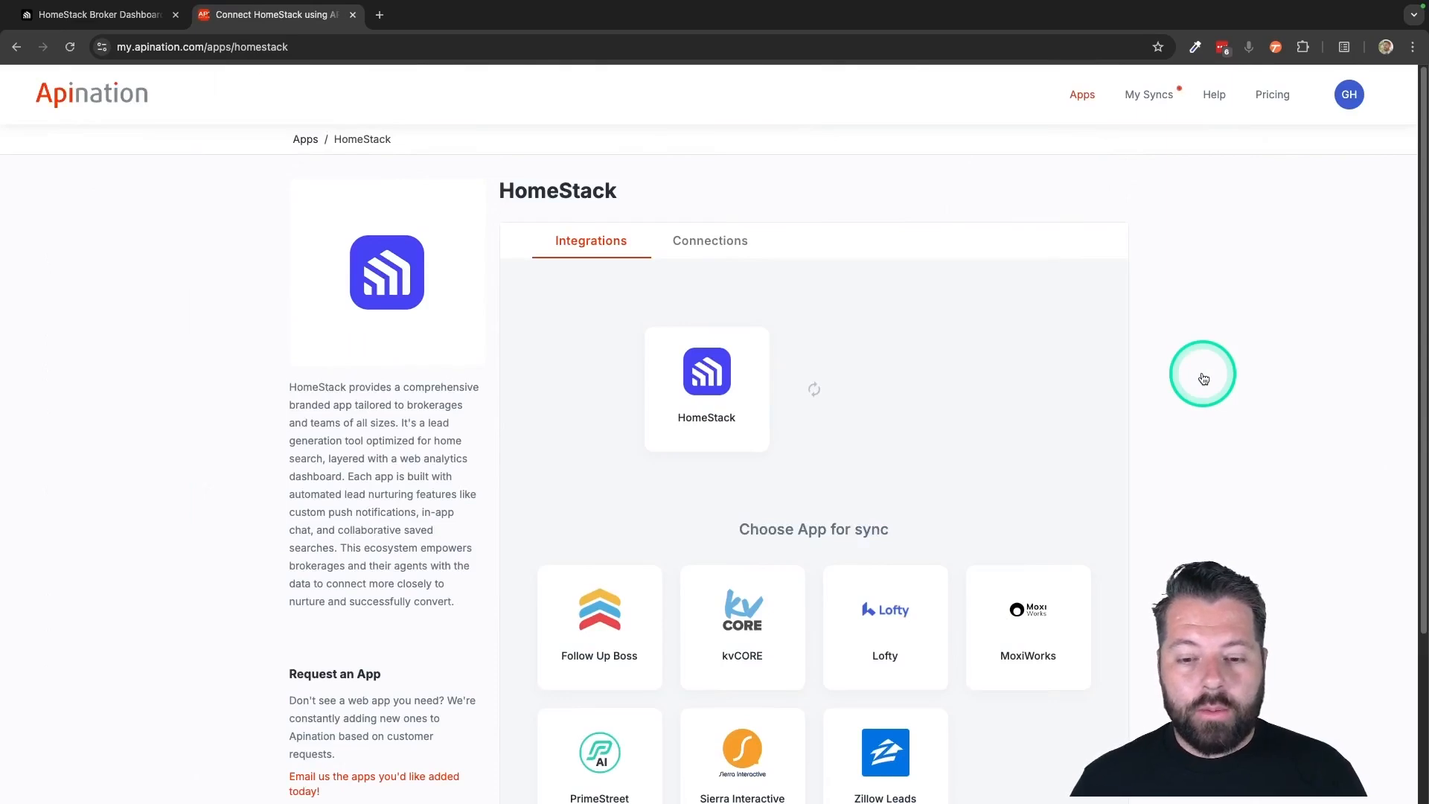
pyautogui.scroll(-2, 924, 450)
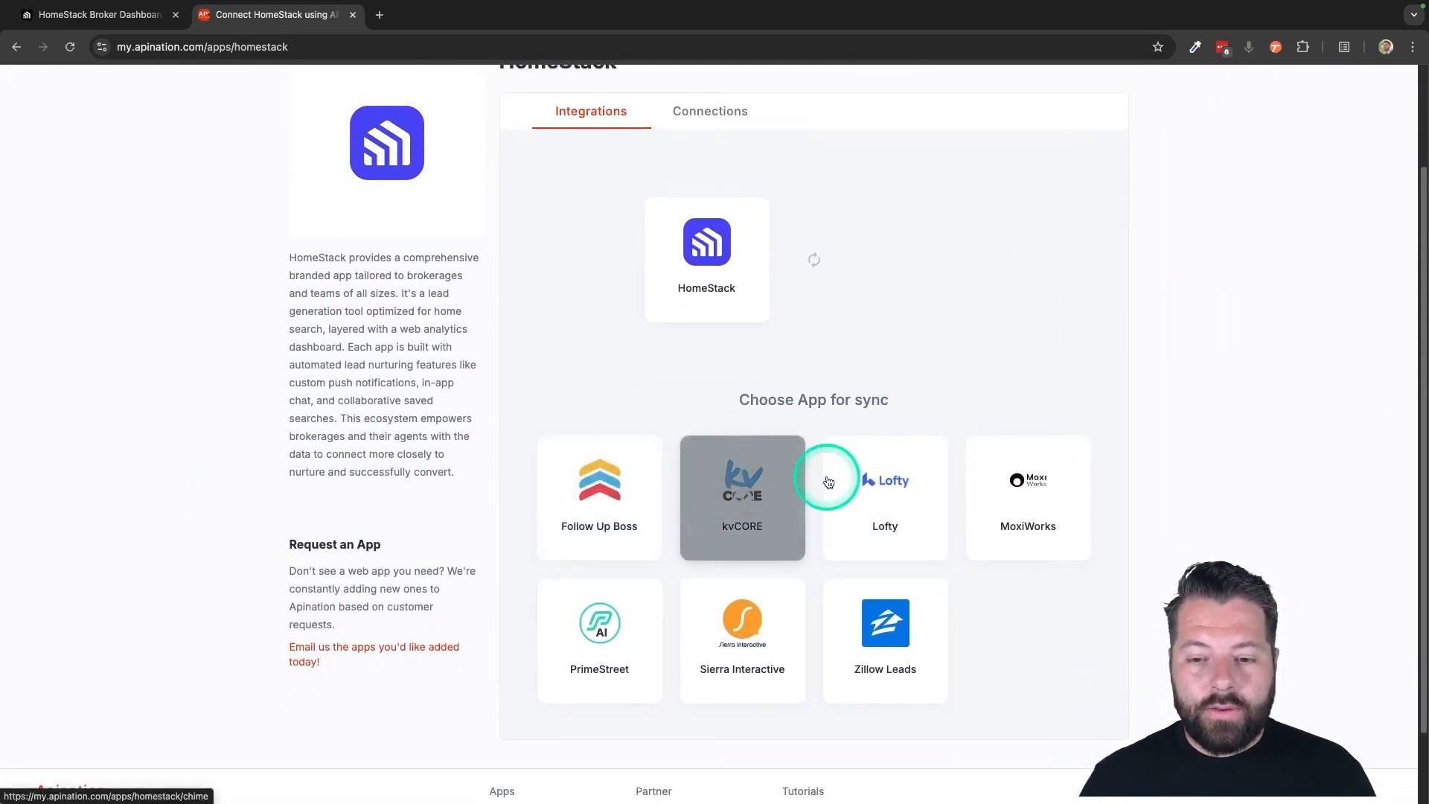
pyautogui.scroll(-1, 882, 592)
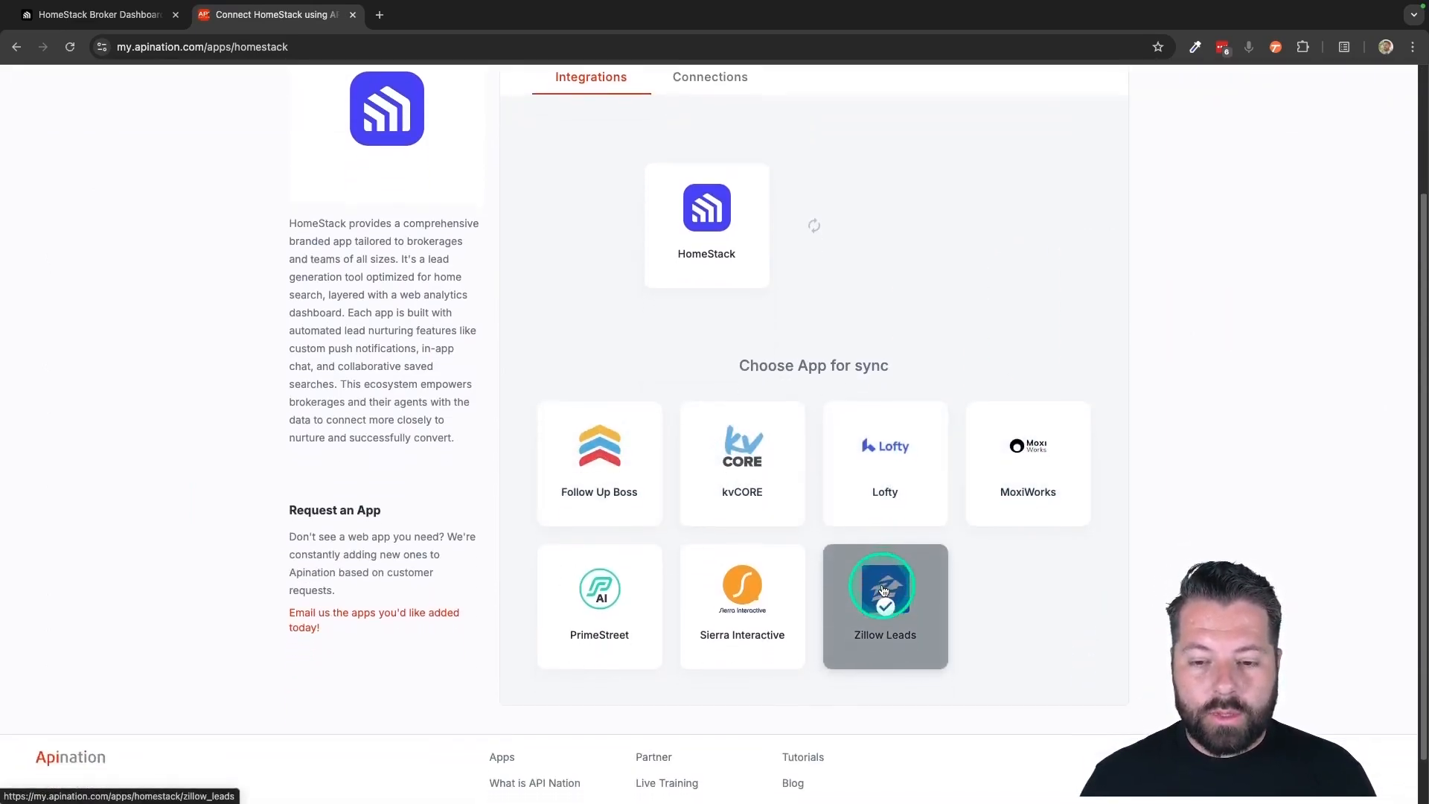
pyautogui.scroll(3, 855, 442)
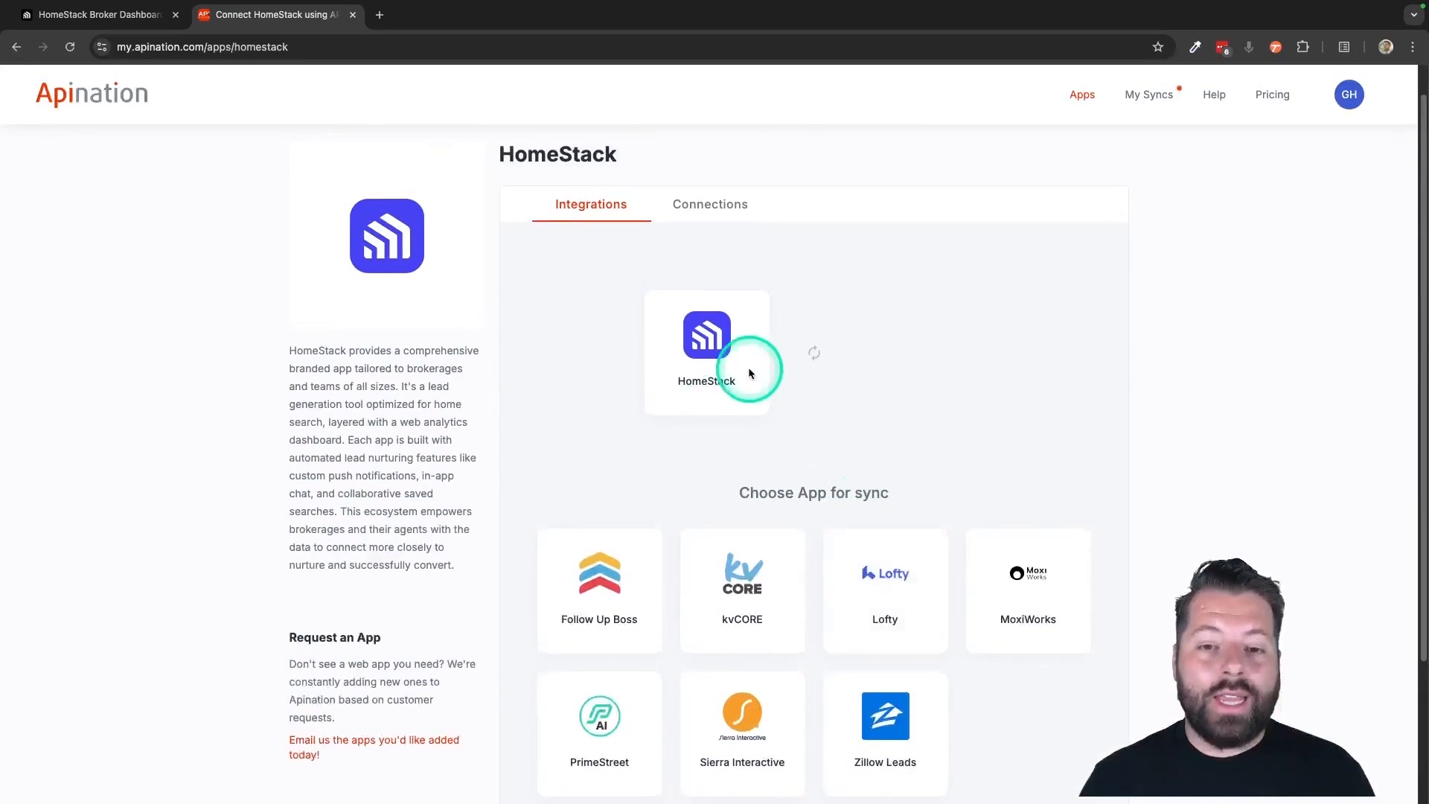
# Start adding a HomeStack account connection, and copy the HomeStack API key from the Integrations page of the HomeStack dashboard
pyautogui.click(715, 209)
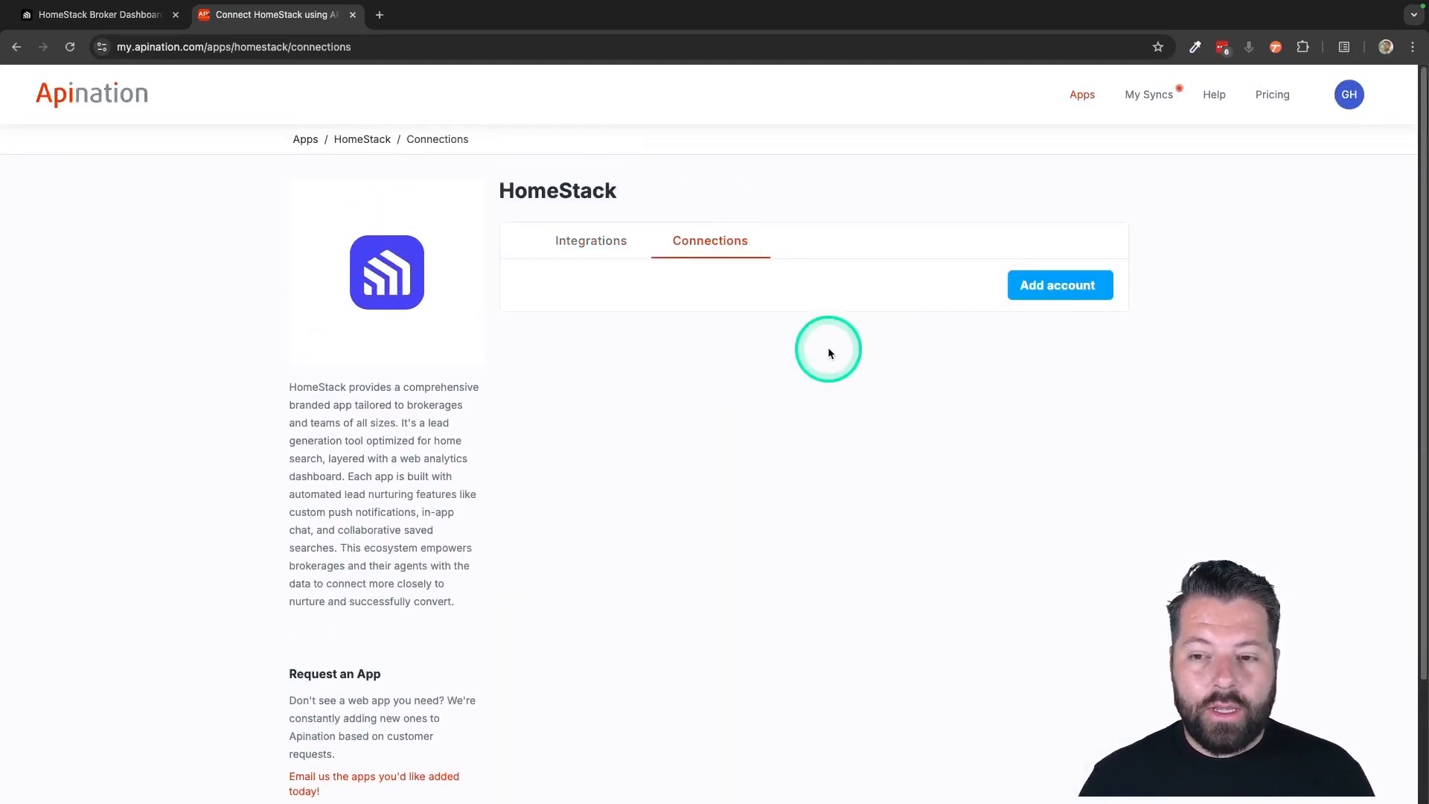
pyautogui.click(1070, 291)
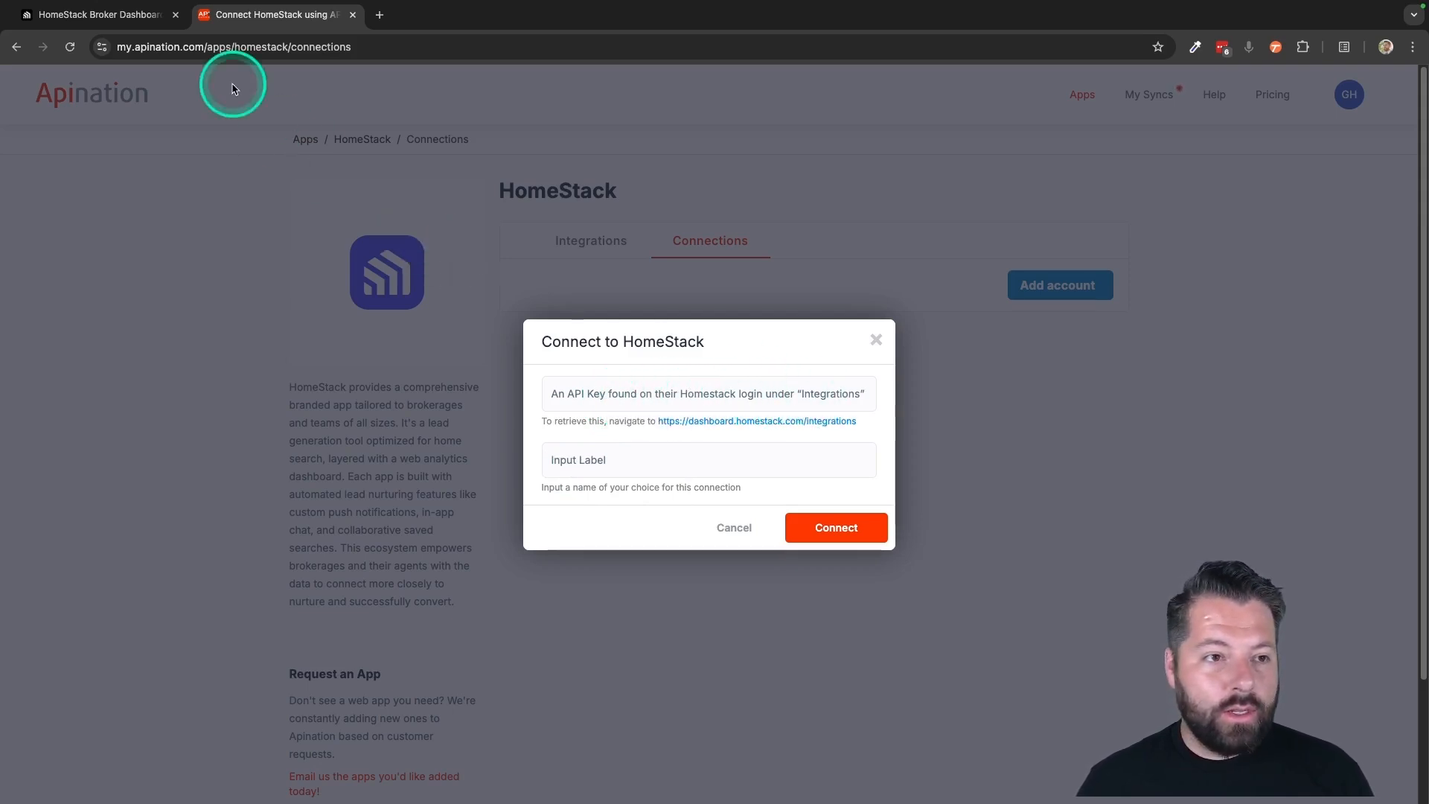
pyautogui.click(128, 21)
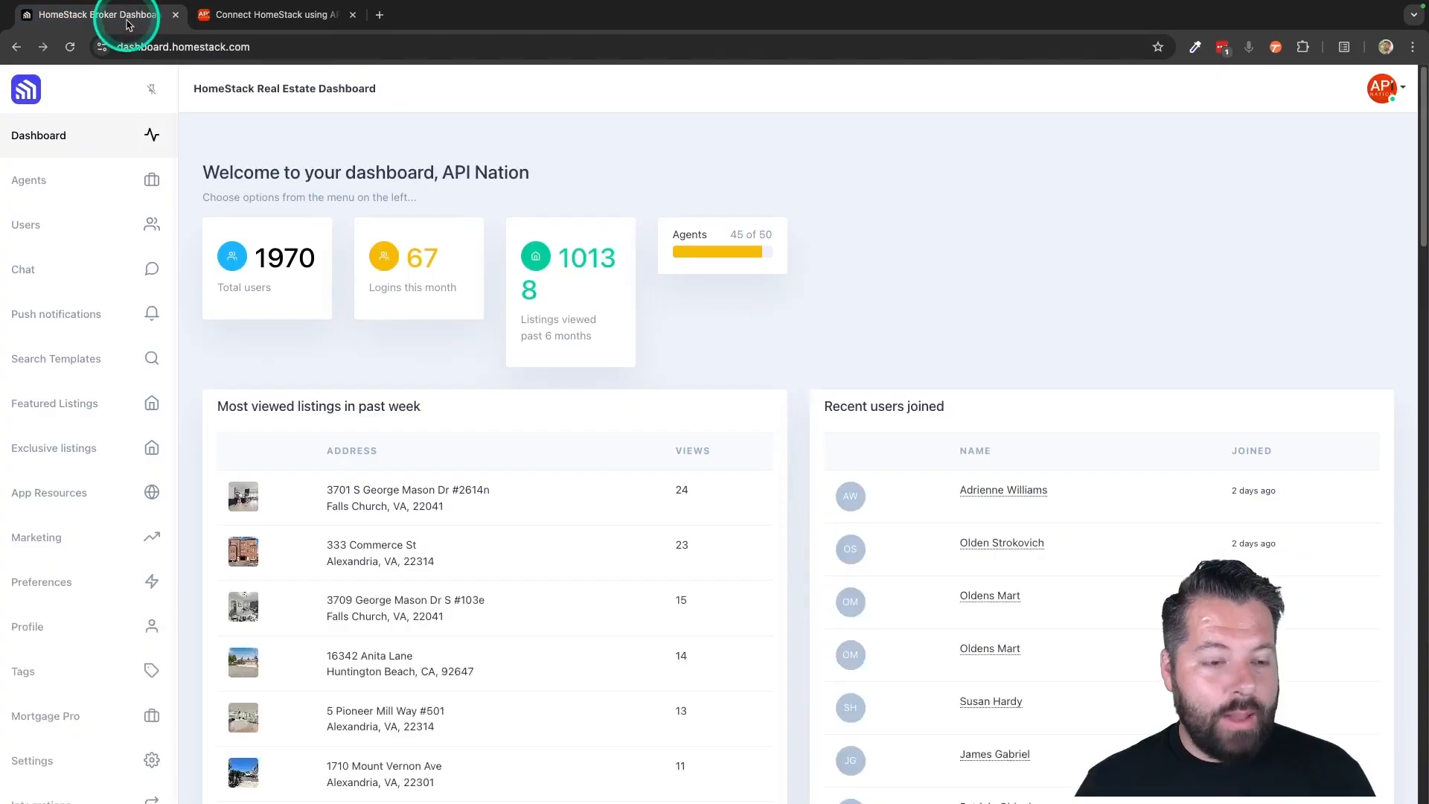
pyautogui.scroll(-4, 61, 601)
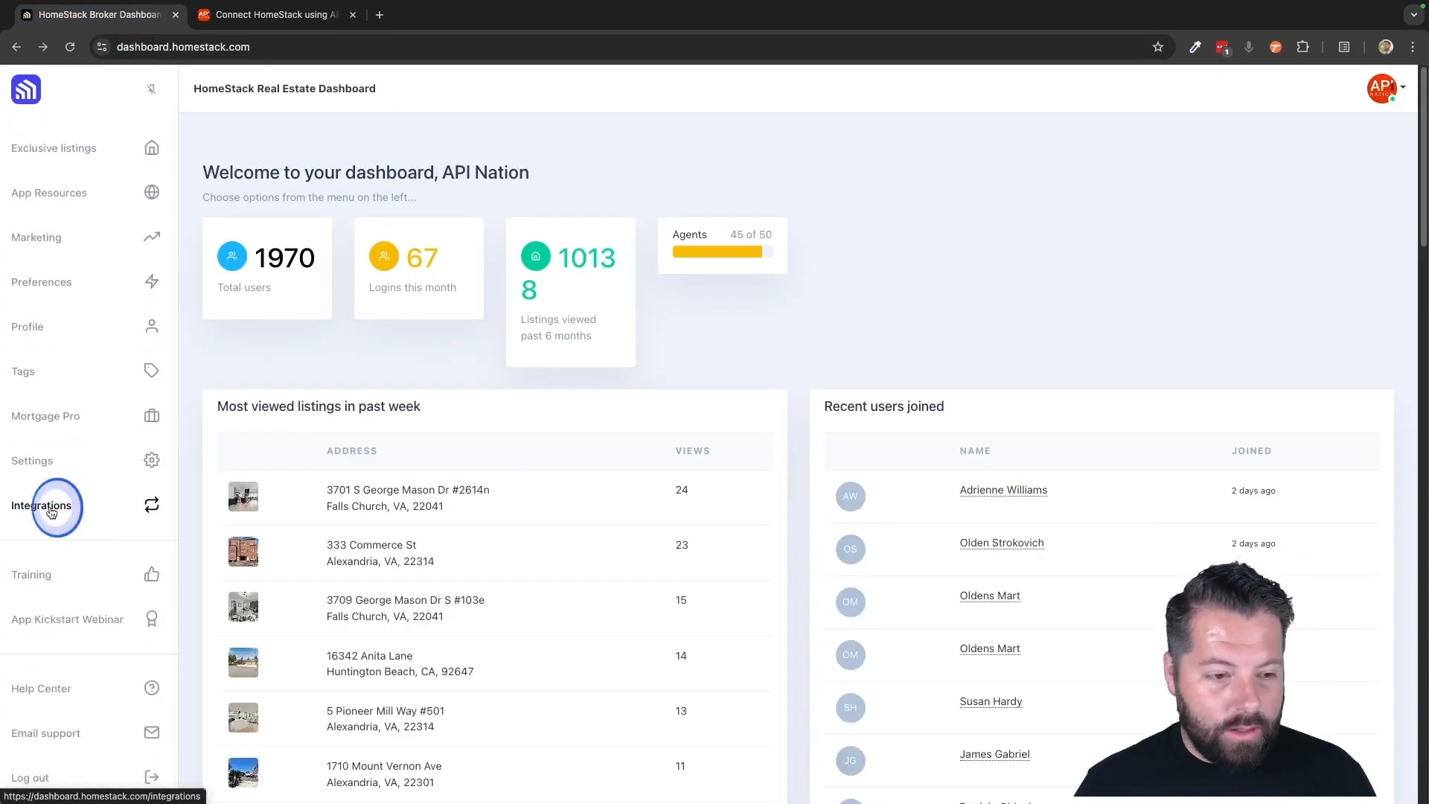
pyautogui.click(50, 510)
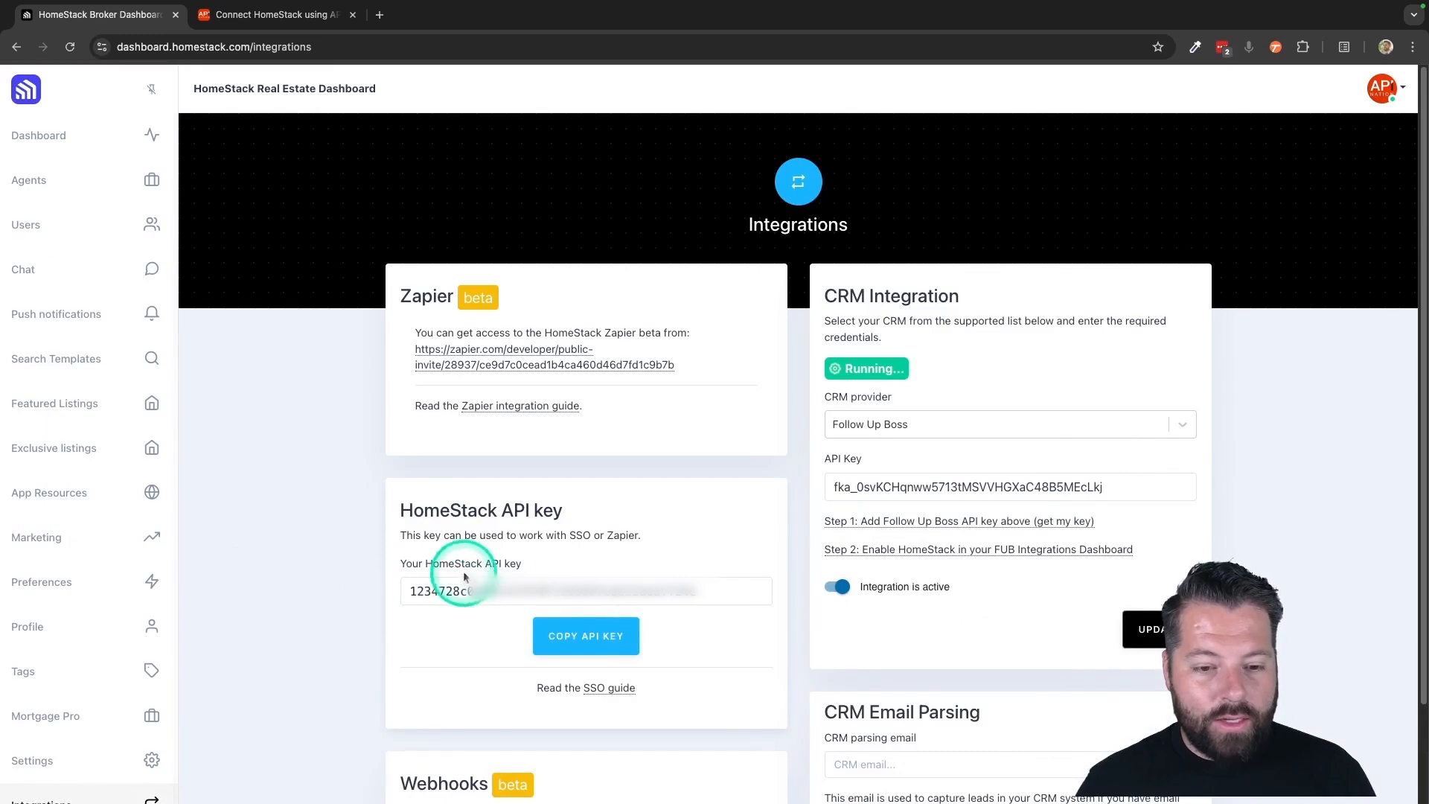
pyautogui.click(588, 647)
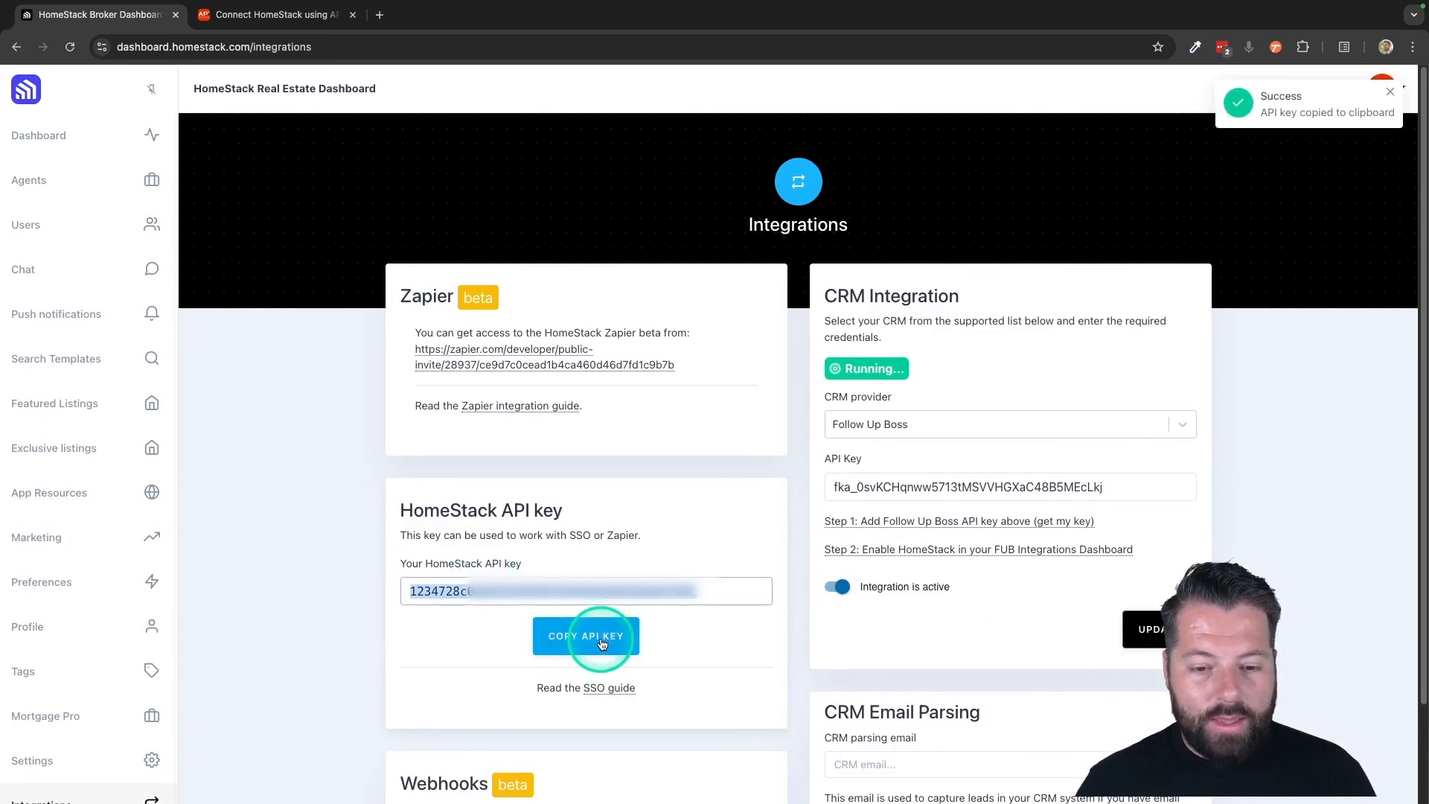
# Back in API Nation, paste the HomeStack API key, enter a label for the connection, and connect the account
pyautogui.click(311, 24)
pyautogui.click(612, 390)
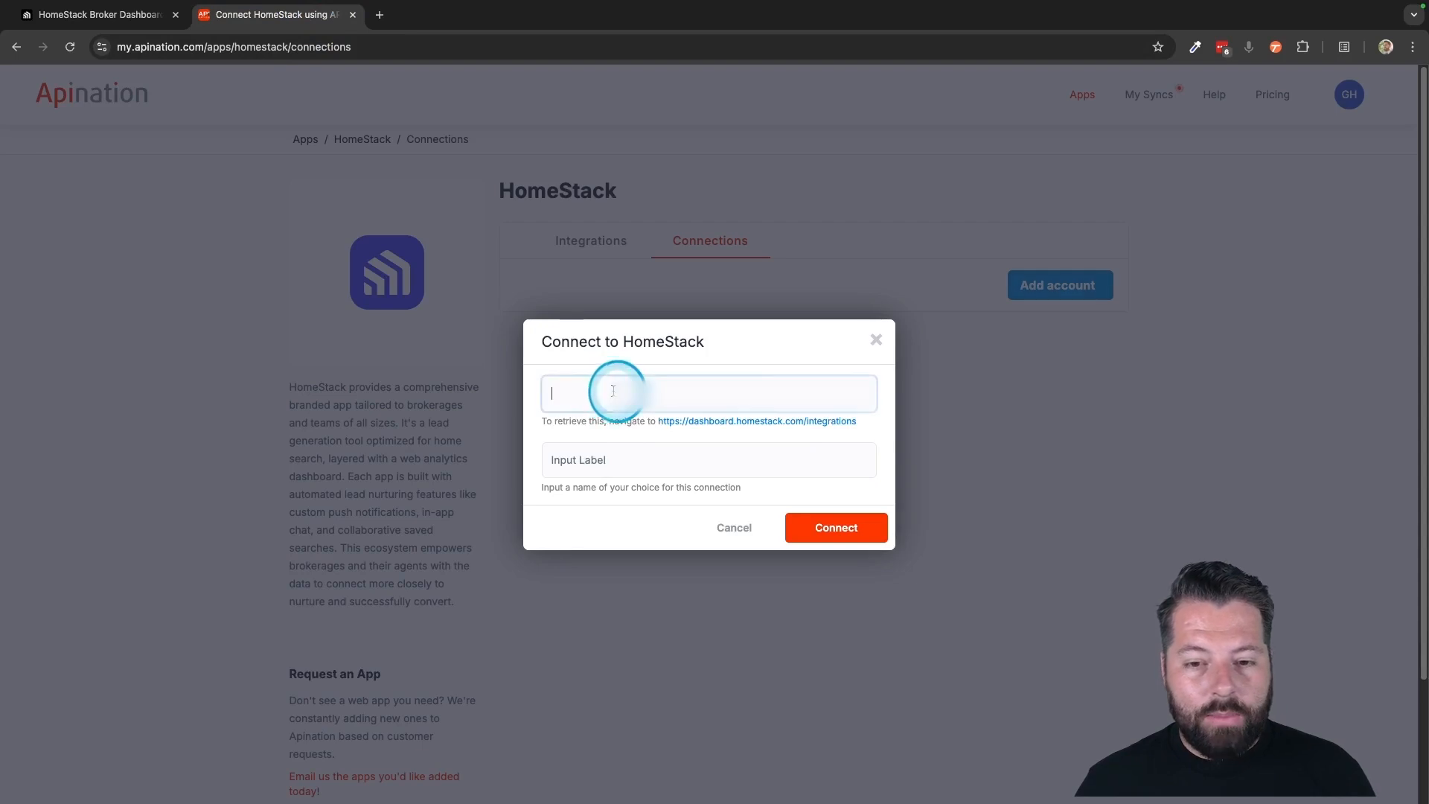
pyautogui.hotkey('ctrl', 'v')
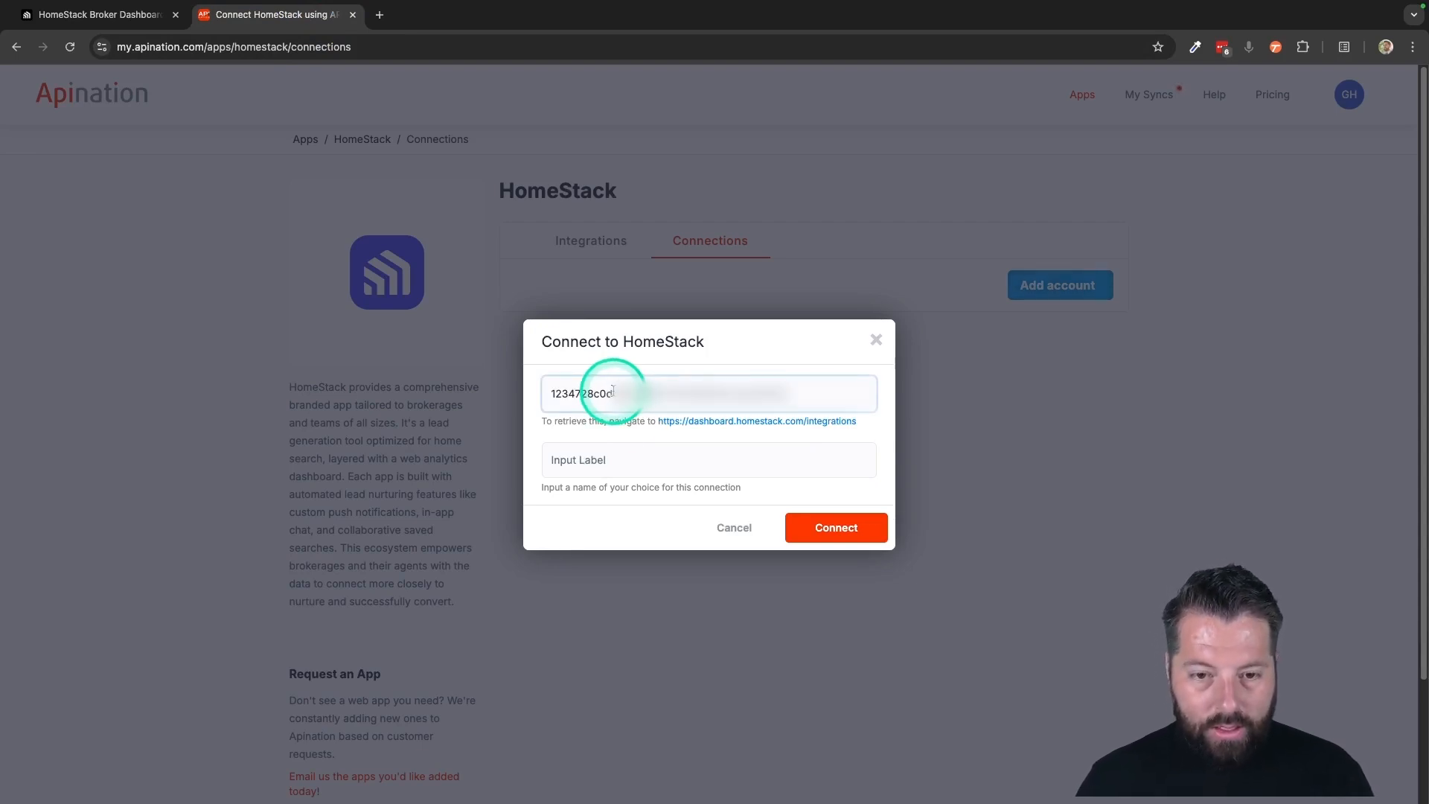
pyautogui.click(584, 464)
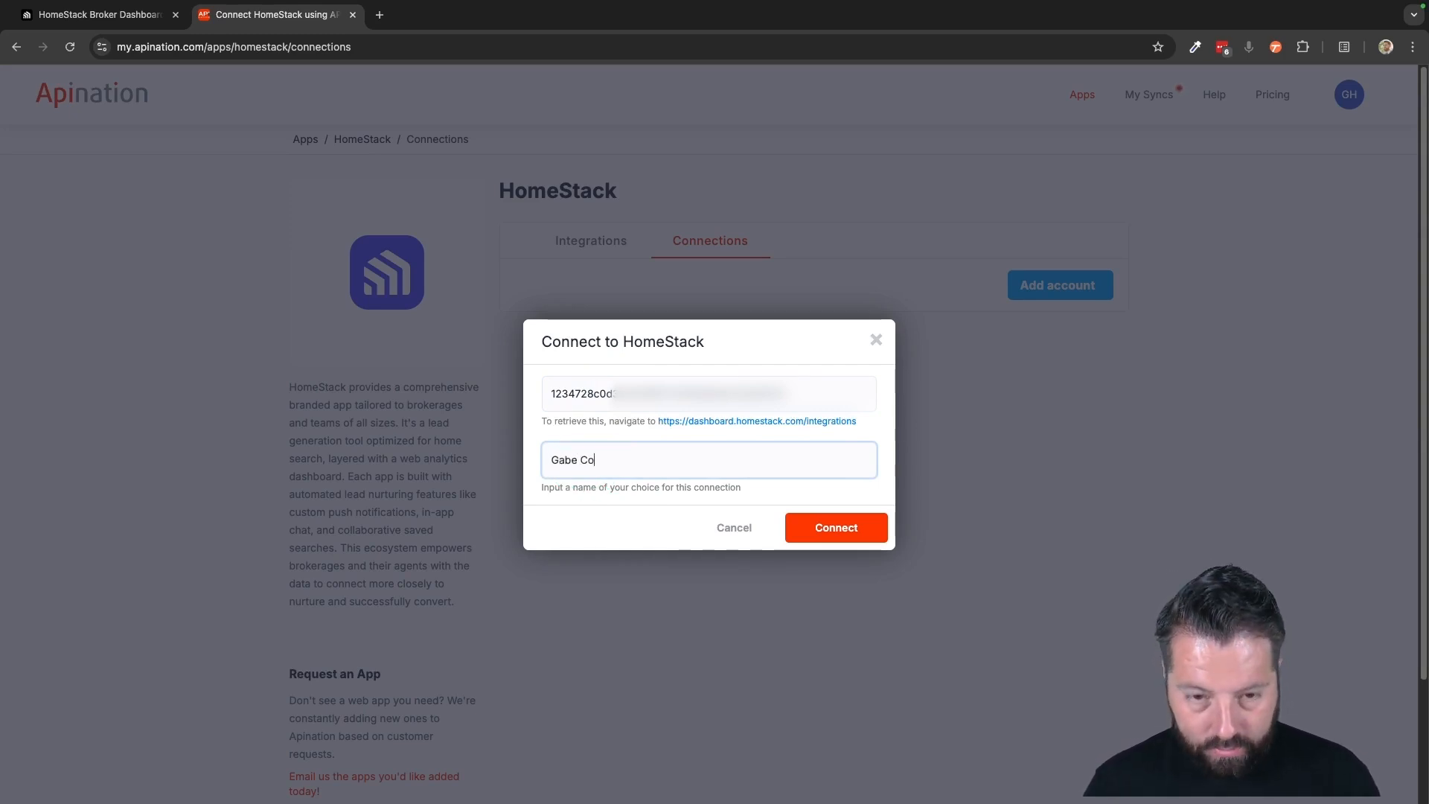
pyautogui.click(830, 528)
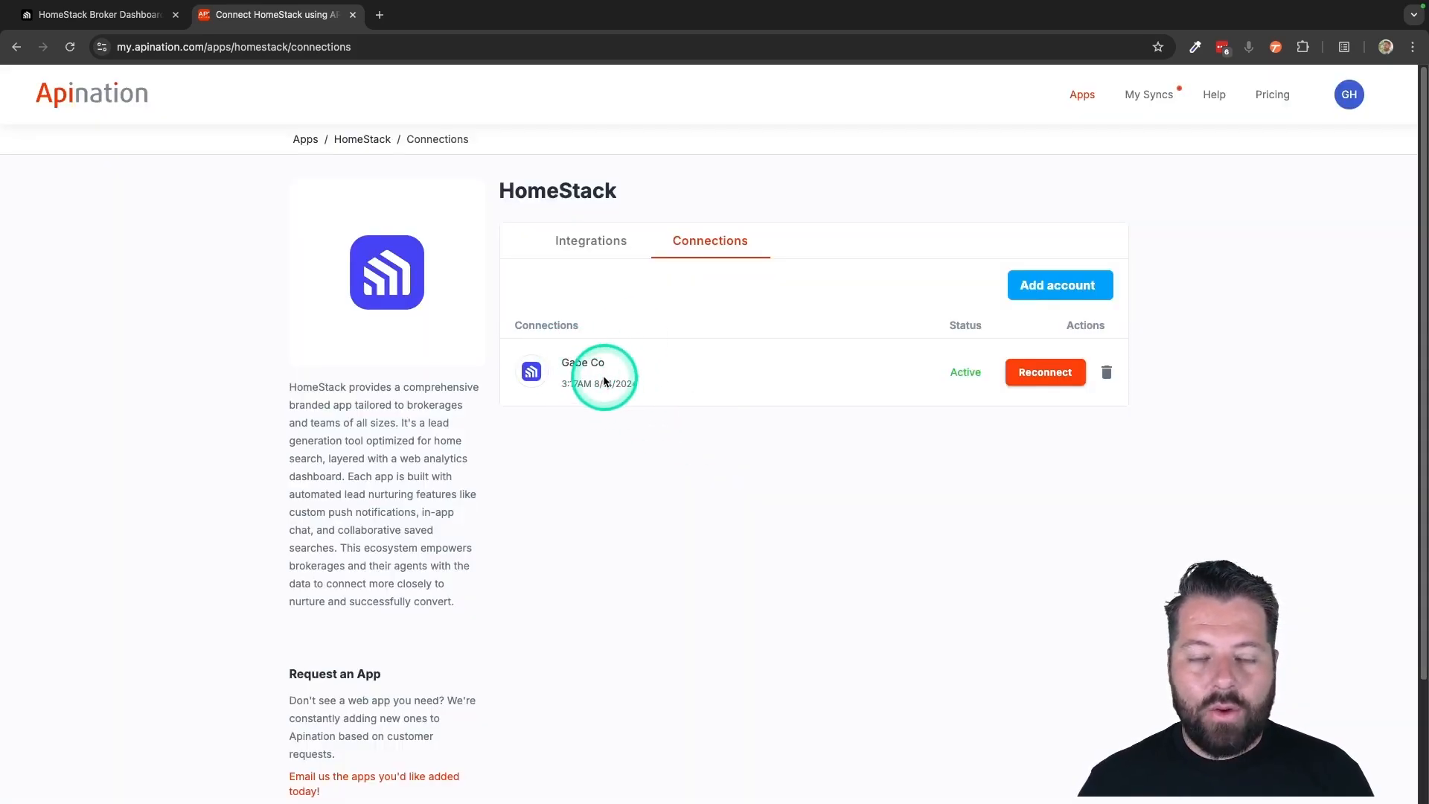
# Choose MoxiWorks as the app to sync with HomeStack from HomeStack's integrations
pyautogui.click(591, 241)
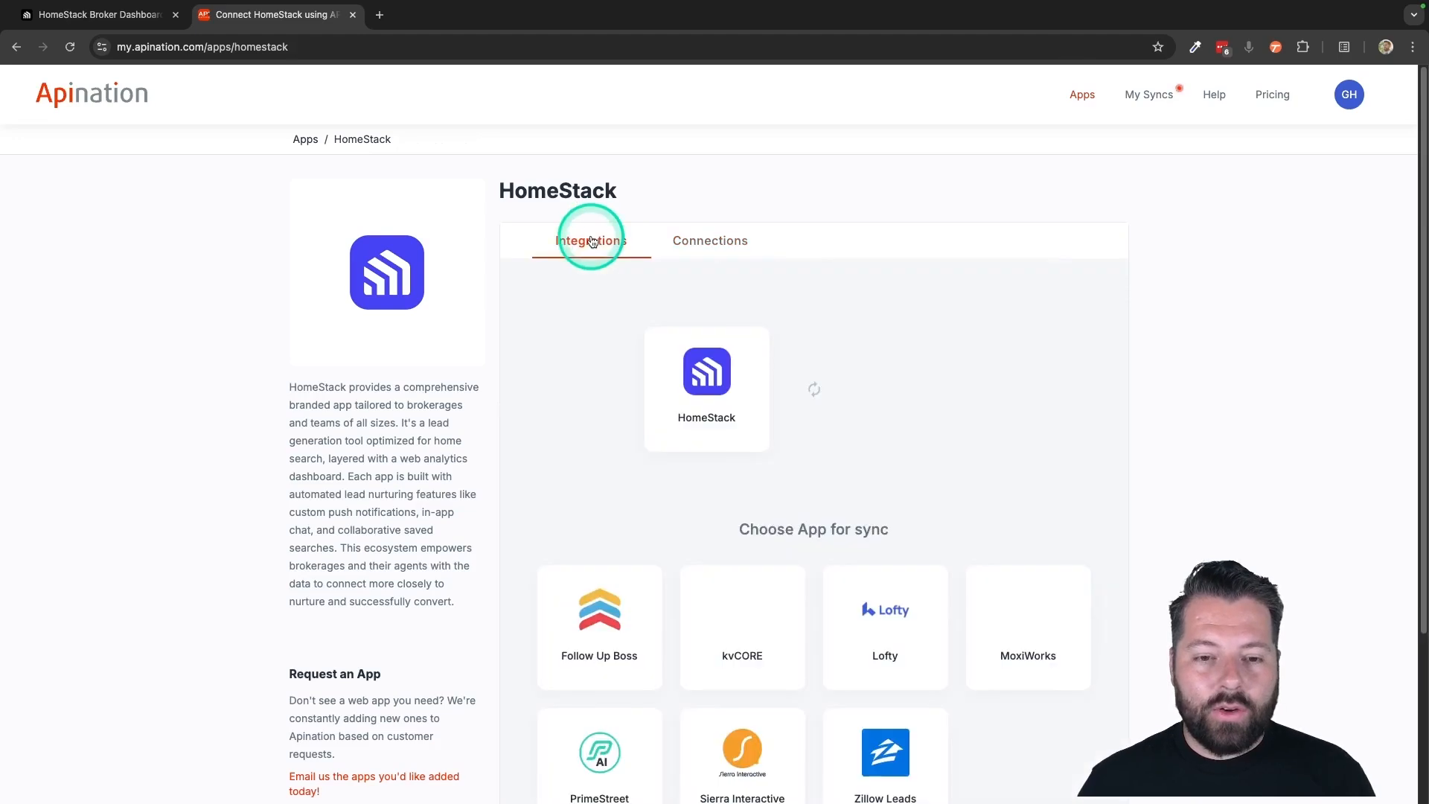
pyautogui.scroll(-3, 741, 428)
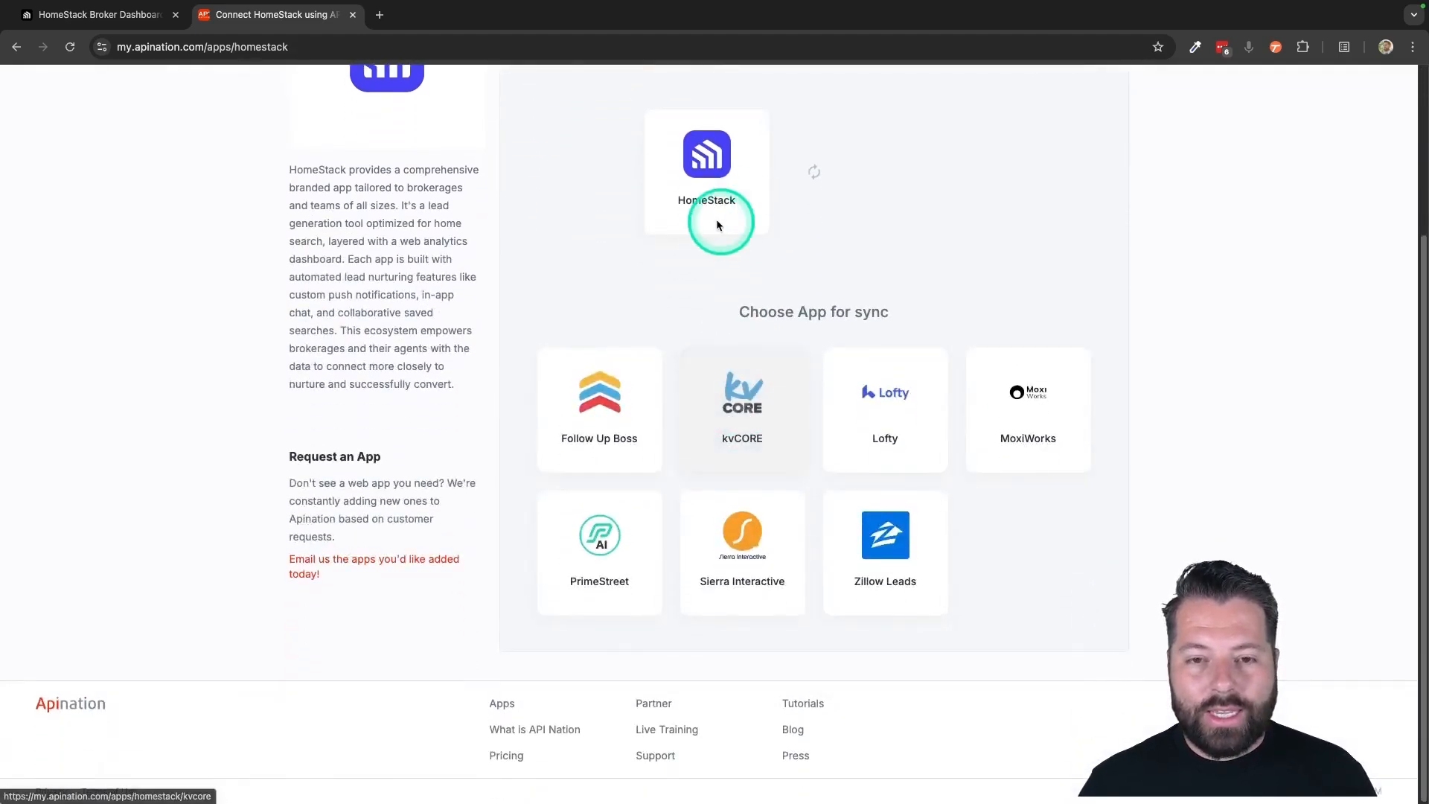
pyautogui.click(883, 554)
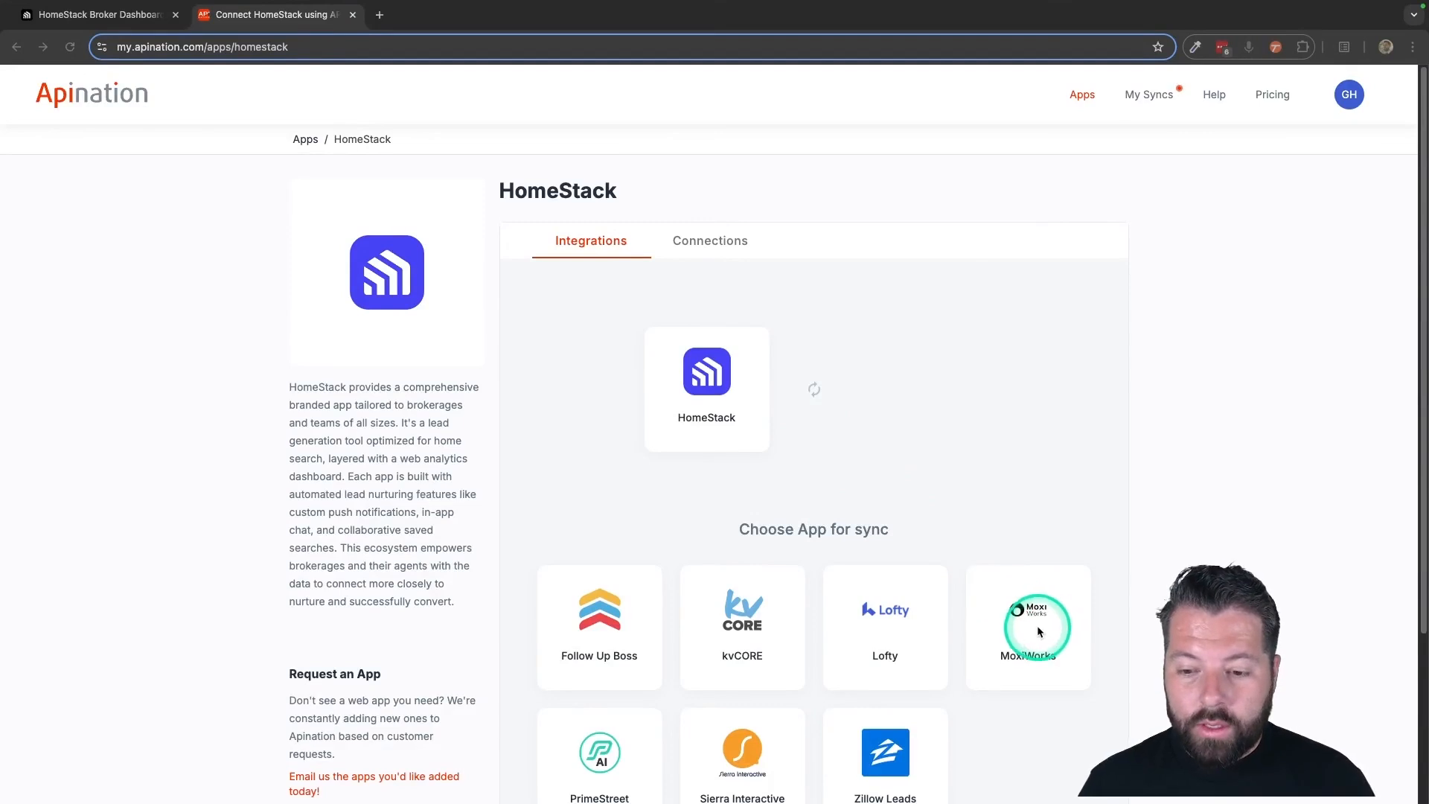
pyautogui.click(1027, 607)
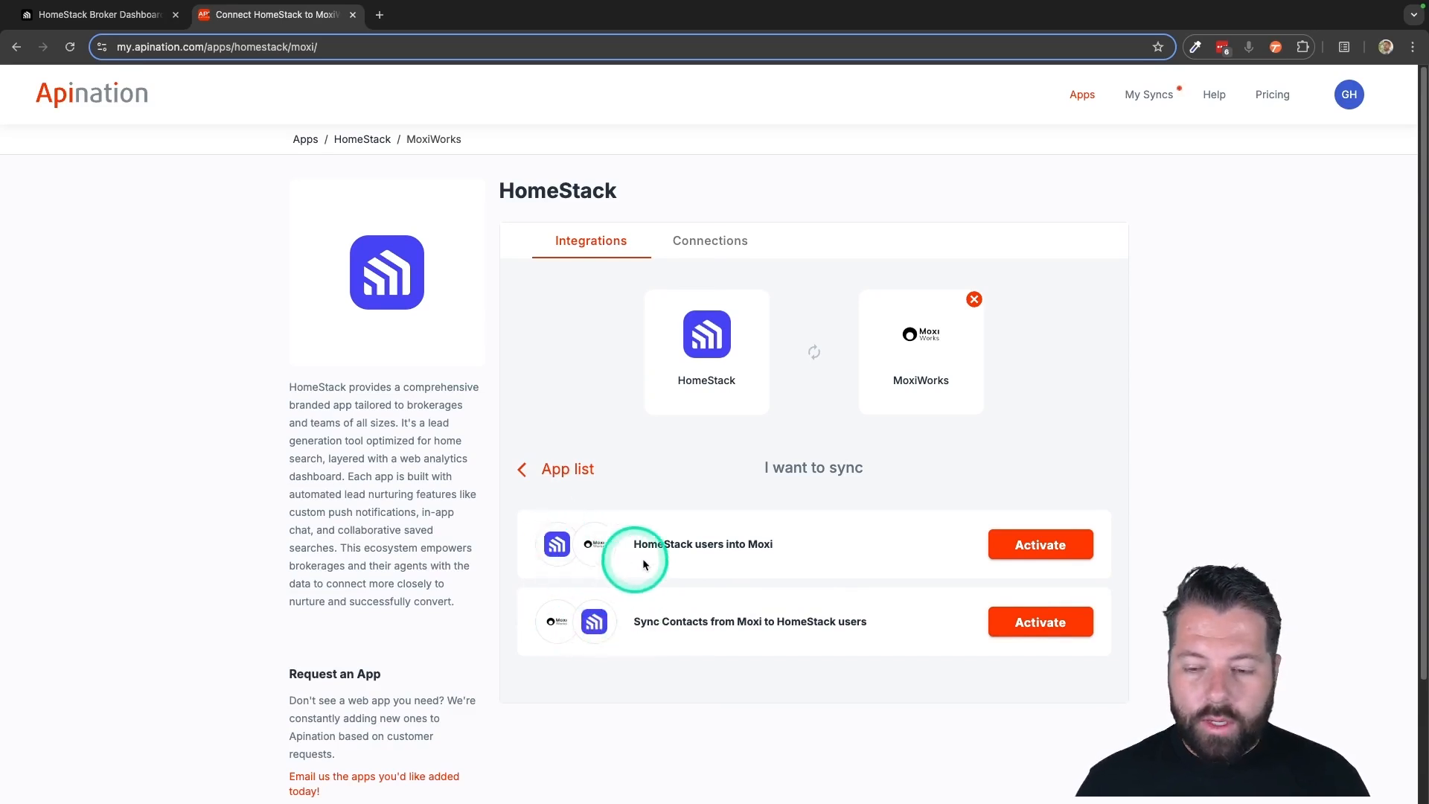
# Activate the "HomeStack users into Moxi" sync with the saved HomeStack connection and connect a MoxiWorks account
pyautogui.click(1036, 550)
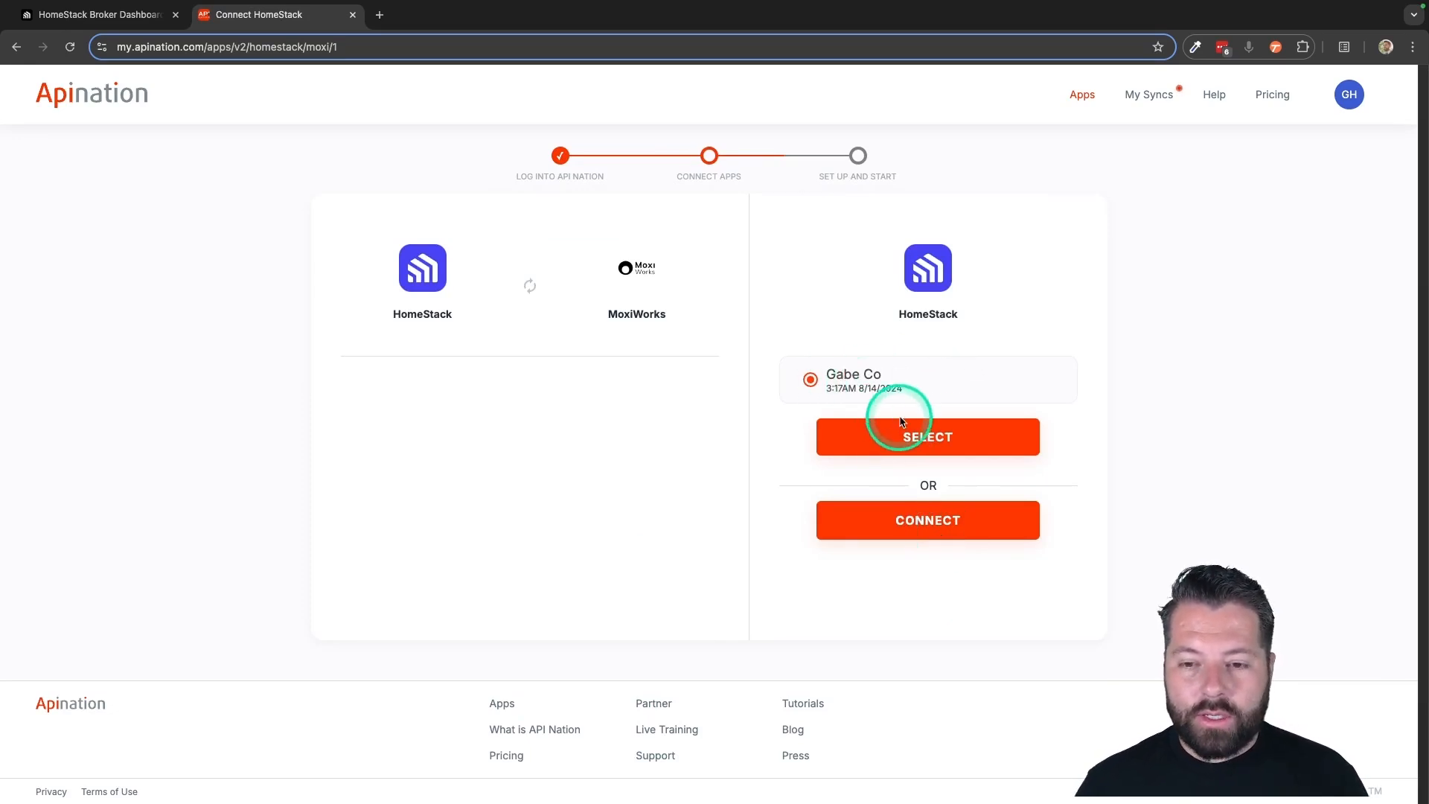
pyautogui.click(920, 445)
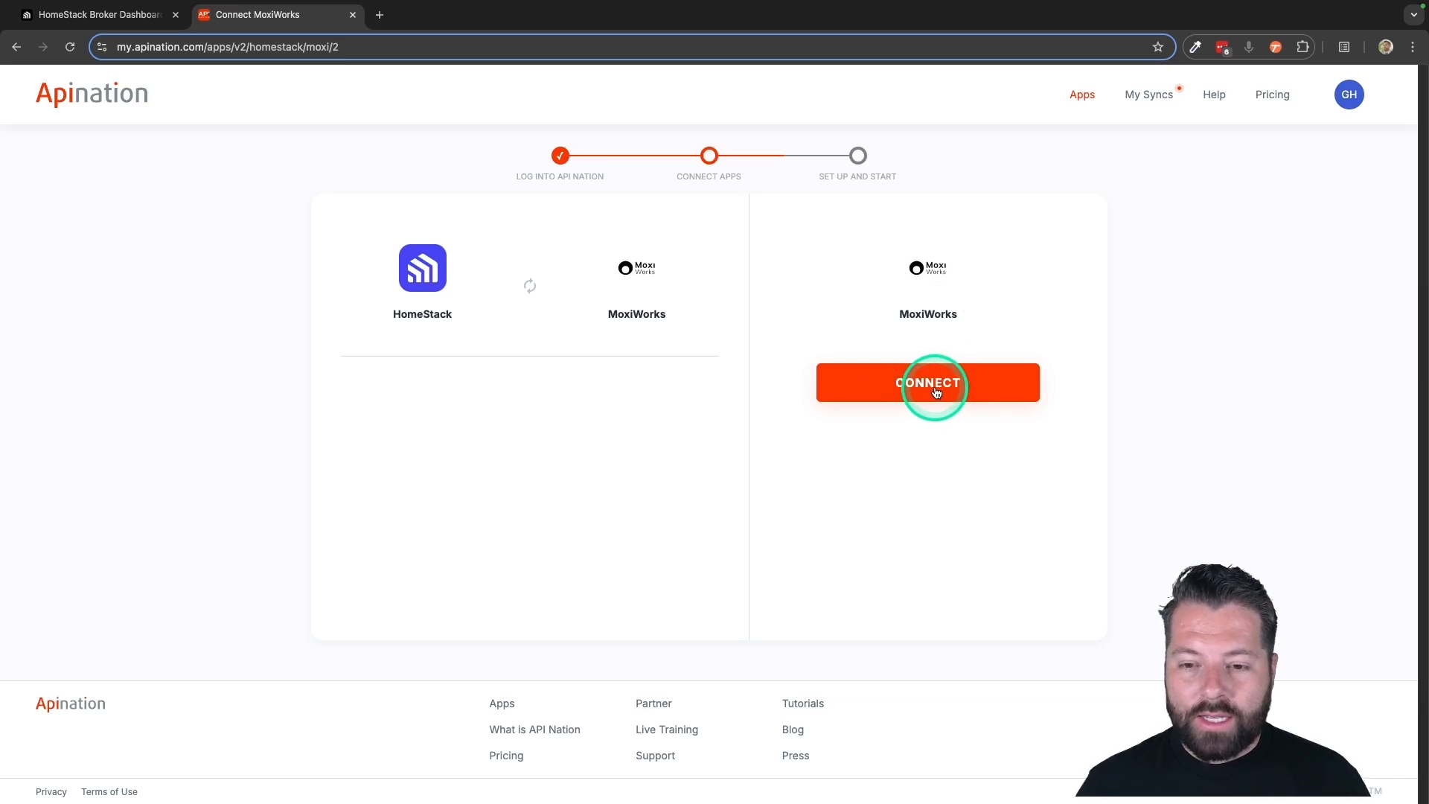
pyautogui.click(937, 393)
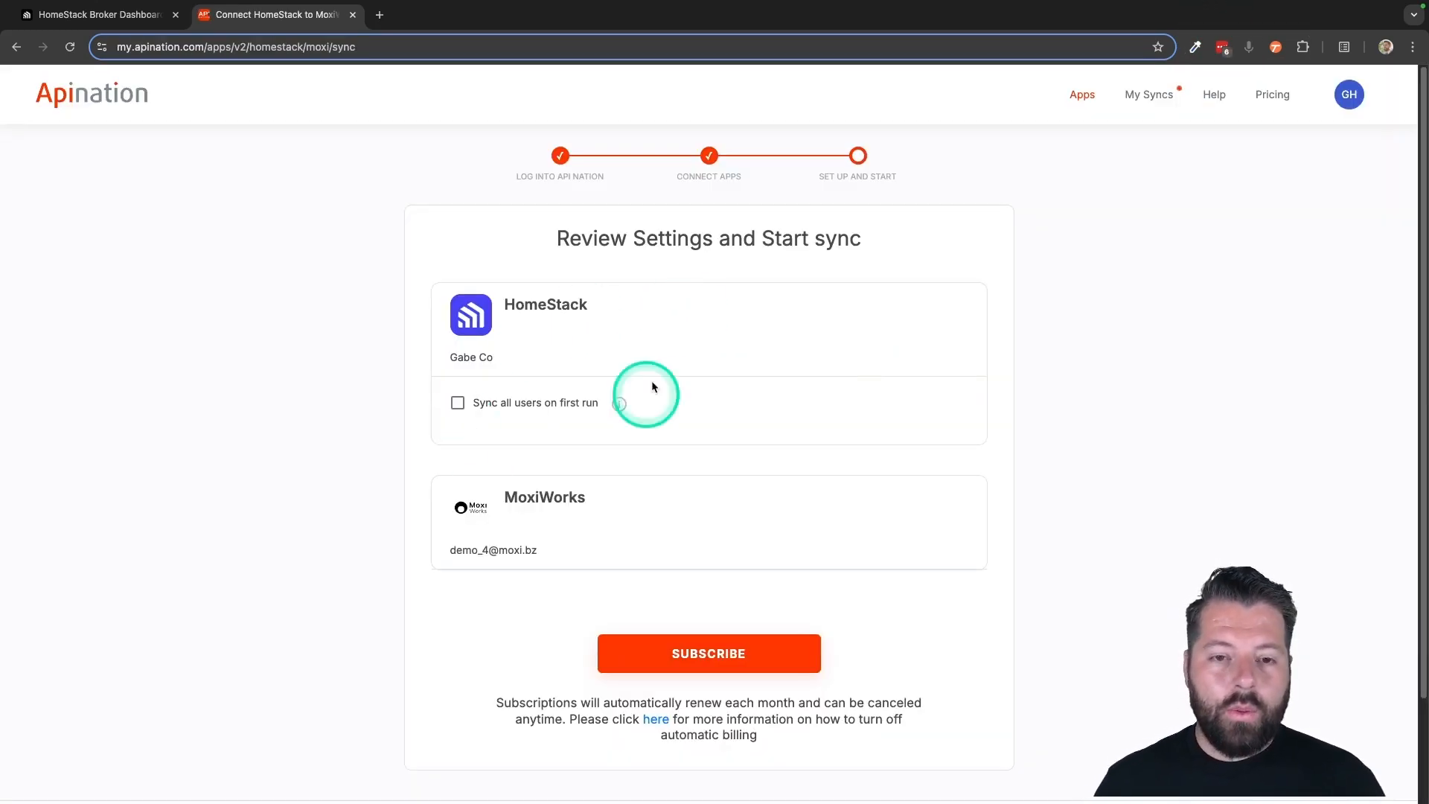
# Review the sync settings, leave "Sync all users on first run" unchecked, and subscribe to the sync
pyautogui.scroll(-2, 605, 366)
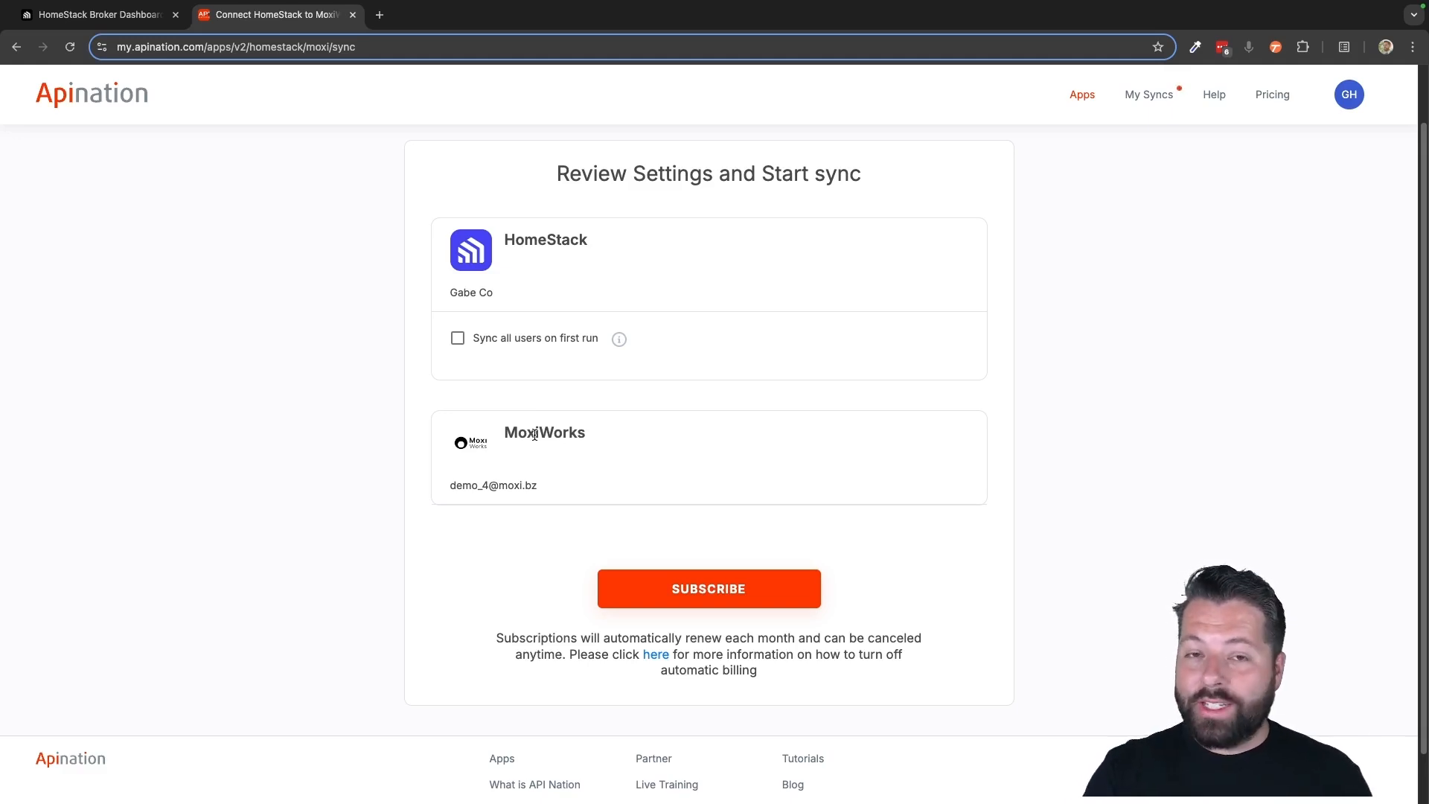
pyautogui.click(543, 345)
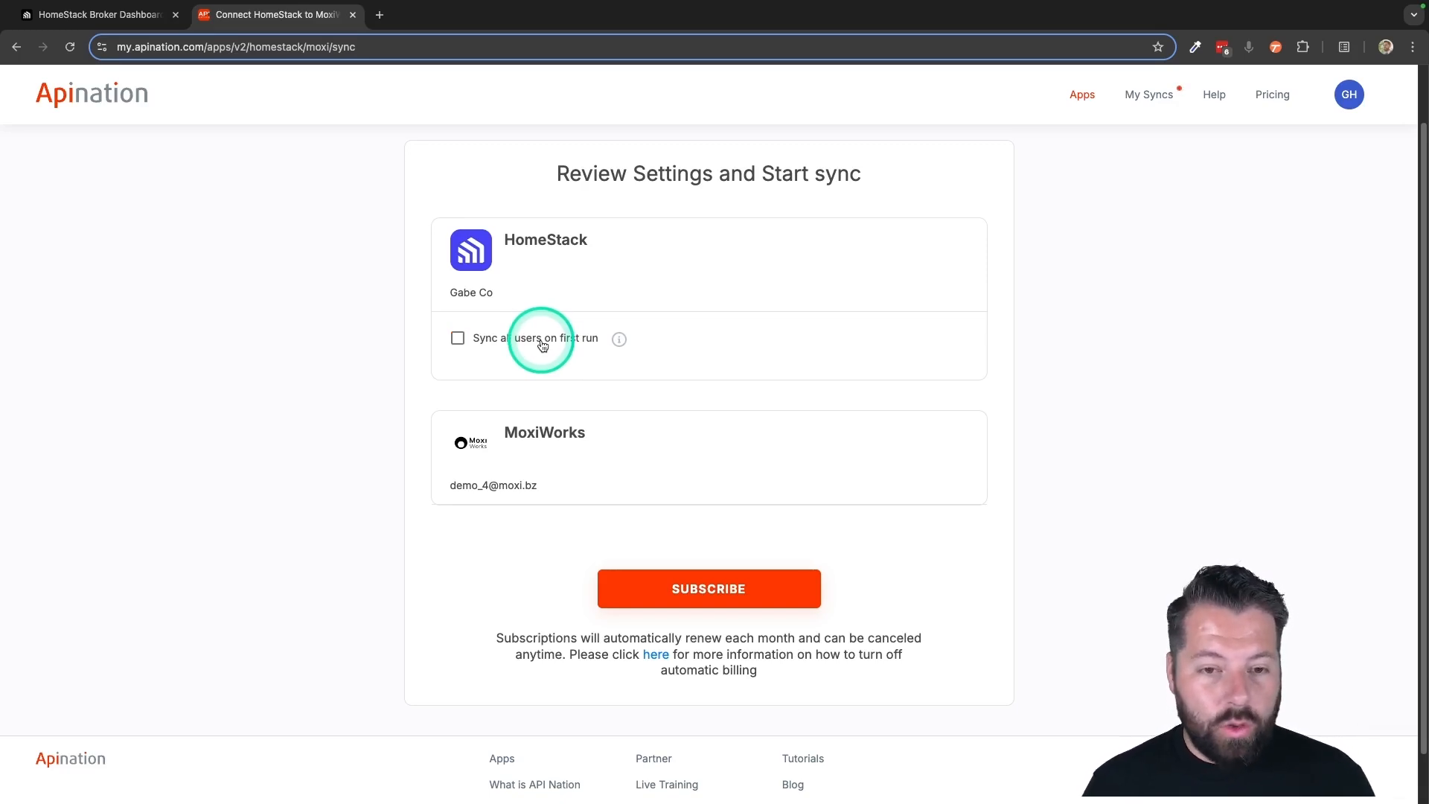
pyautogui.click(691, 600)
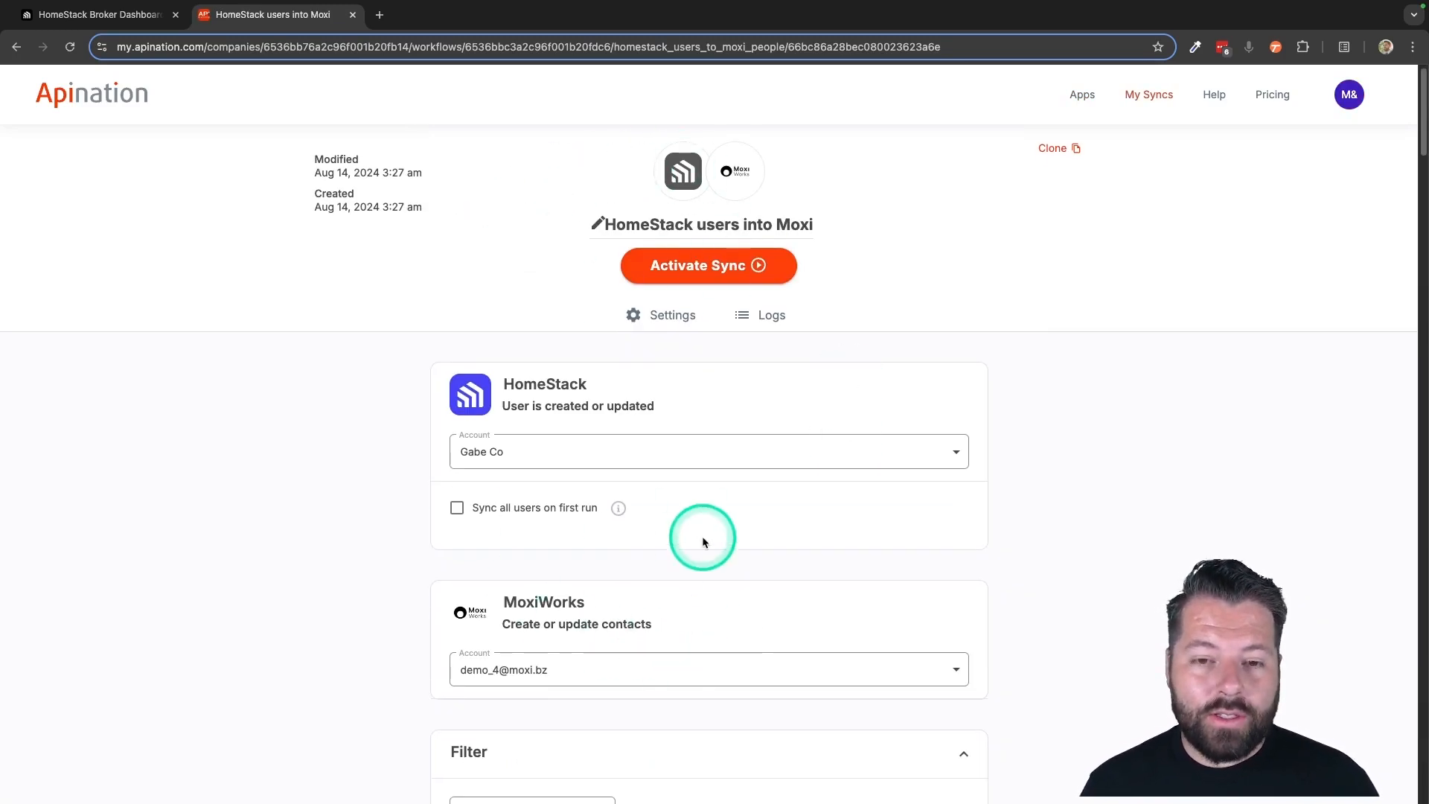
# Filter the sync to HomeStack users whose Tags contain "moxi", and save the filter
pyautogui.scroll(-2, 708, 446)
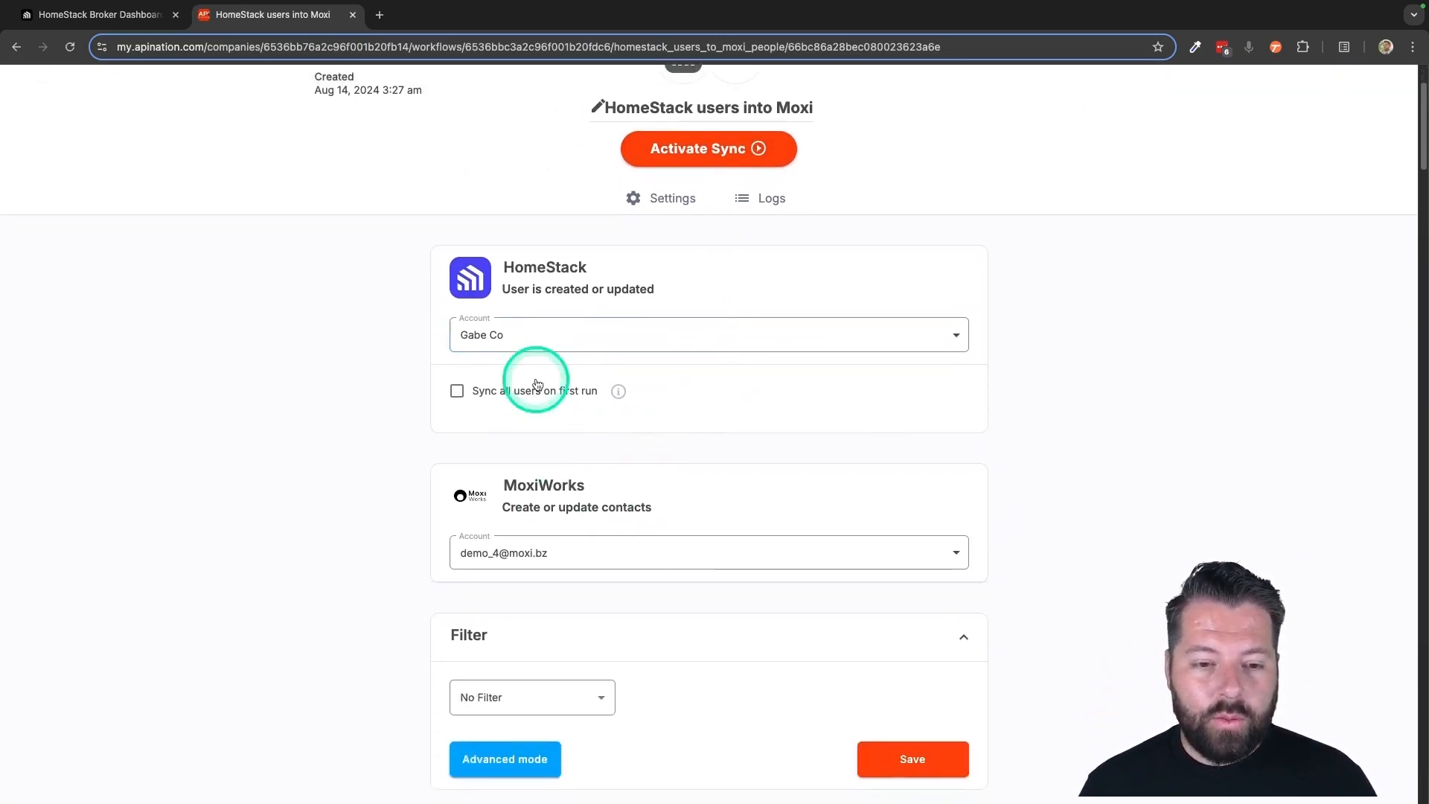
pyautogui.scroll(-4, 628, 508)
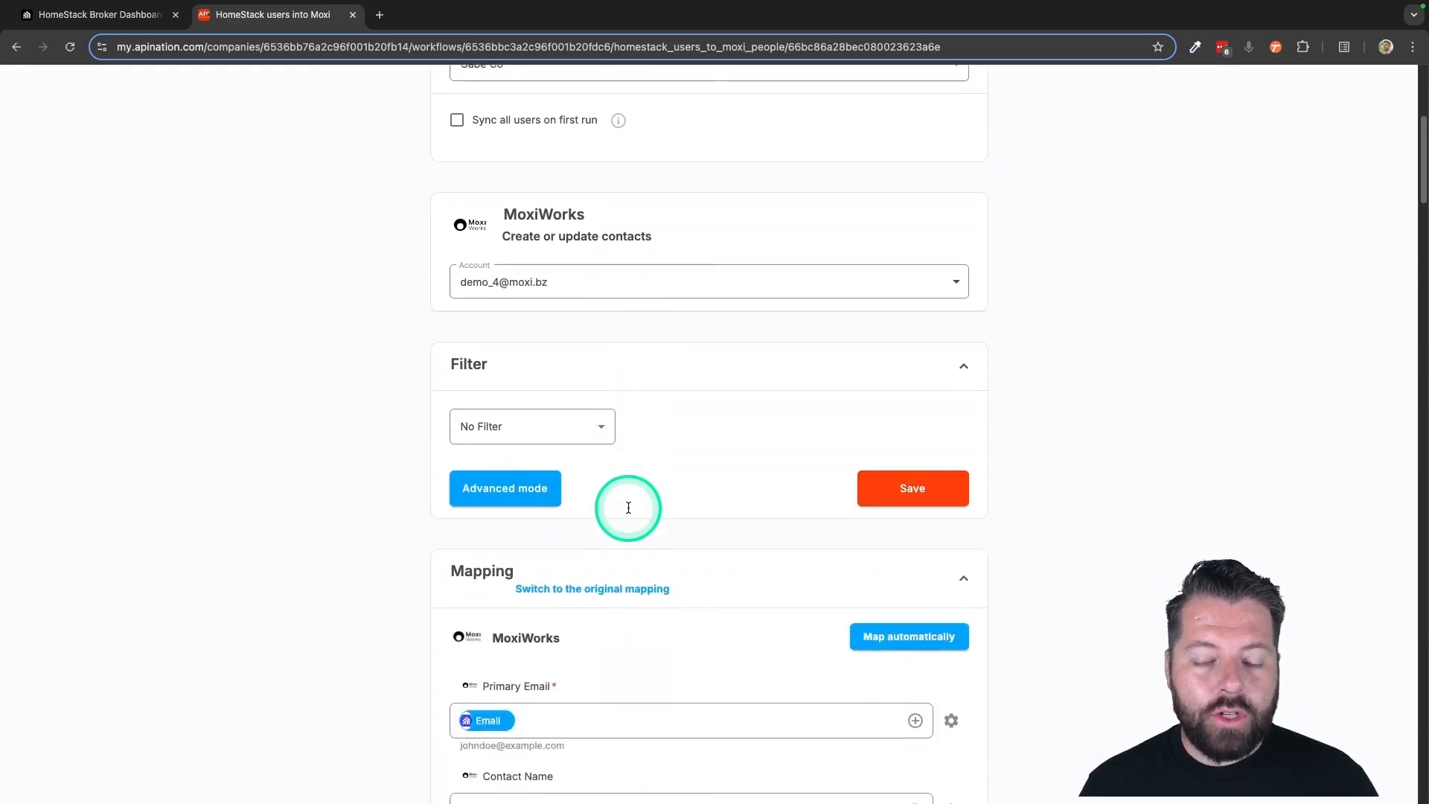
pyautogui.scroll(-3, 628, 507)
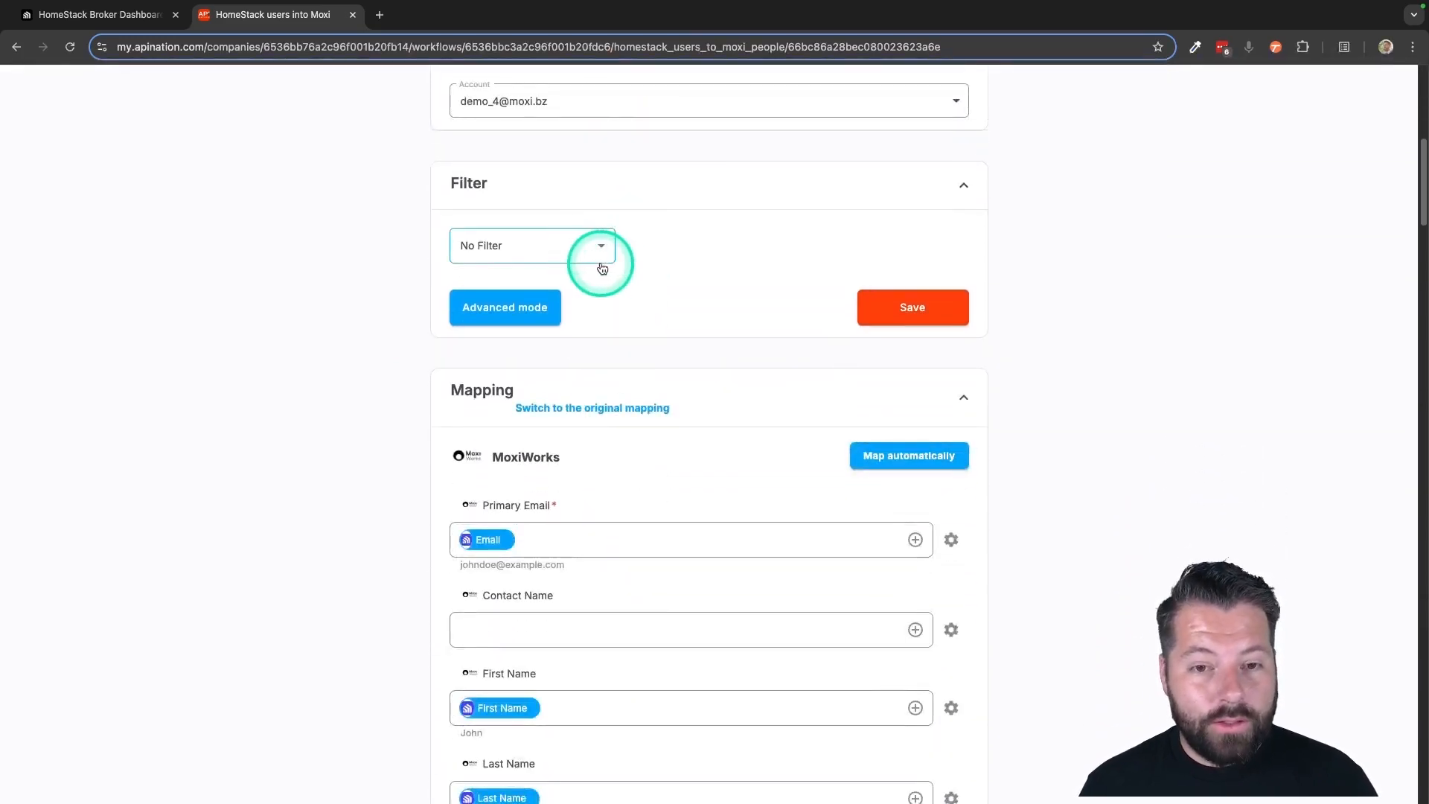
pyautogui.click(604, 247)
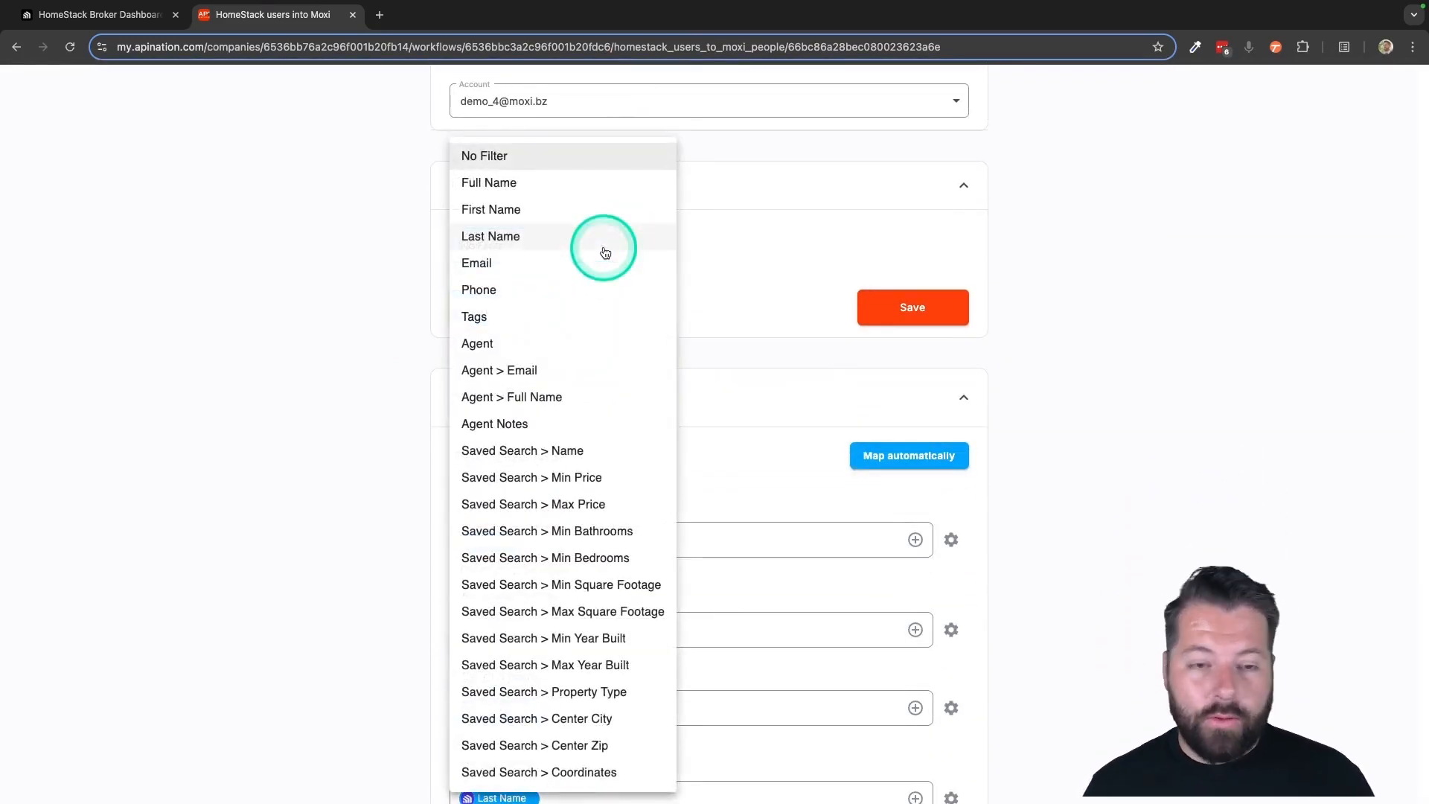
pyautogui.click(516, 322)
pyautogui.click(769, 249)
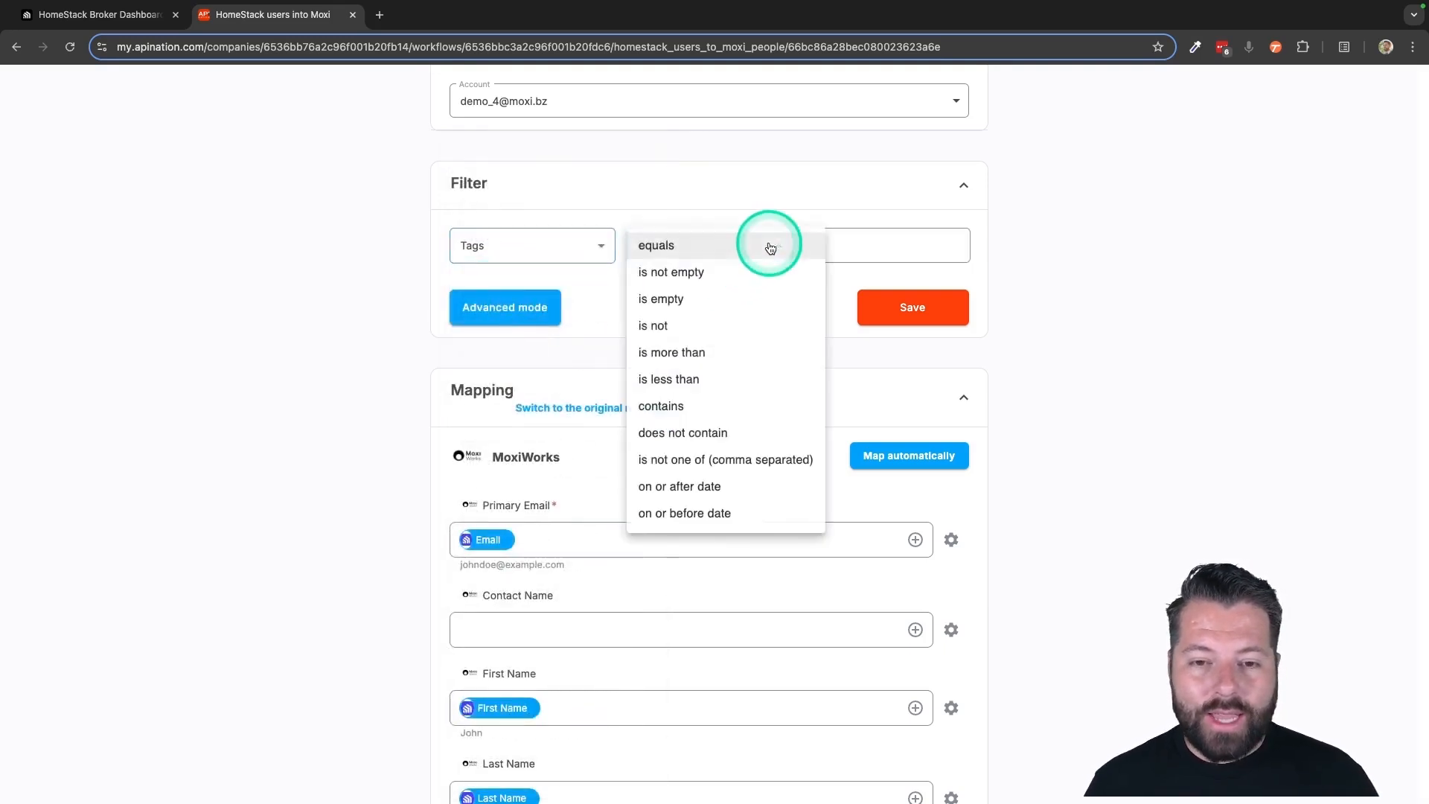
pyautogui.click(662, 406)
pyautogui.click(865, 242)
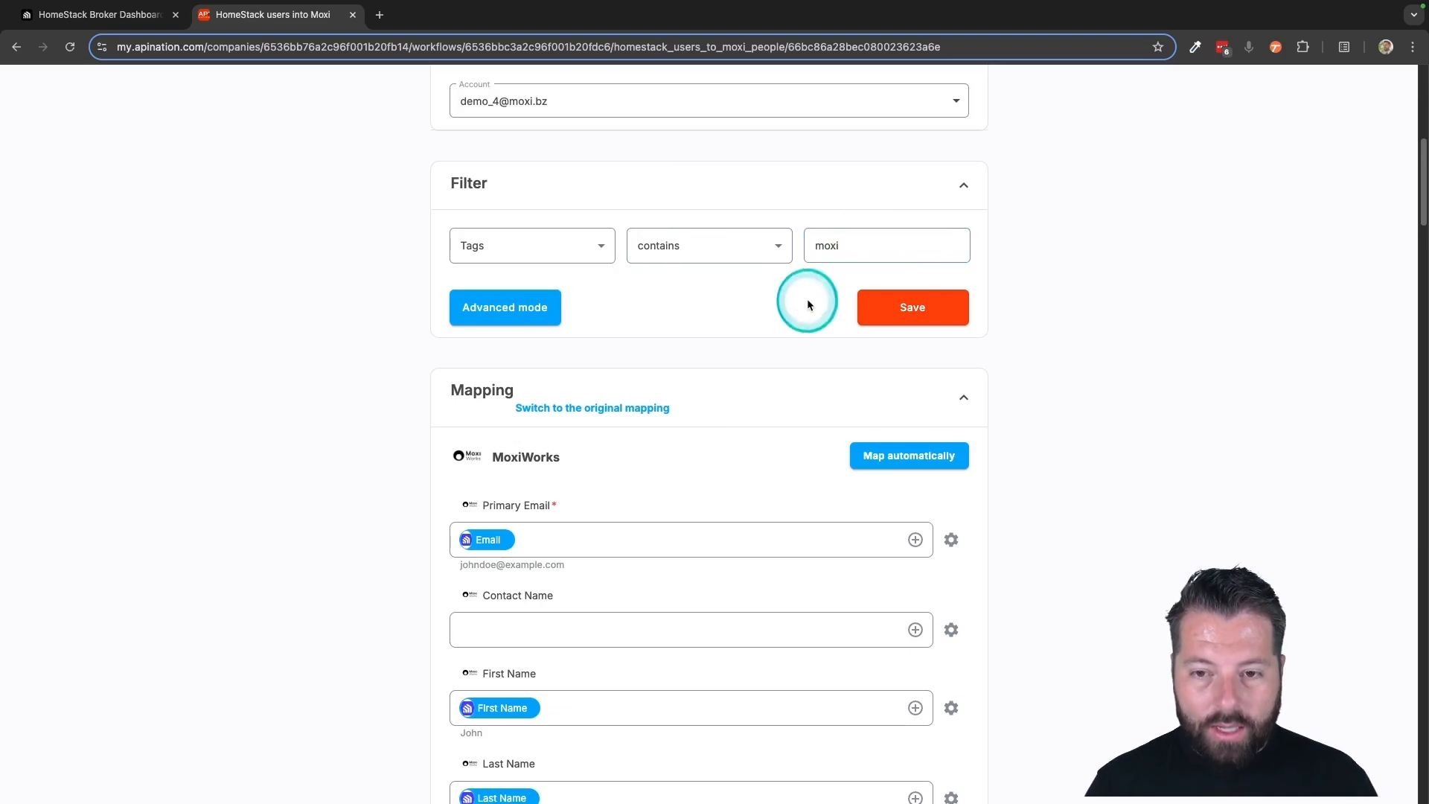
pyautogui.click(899, 305)
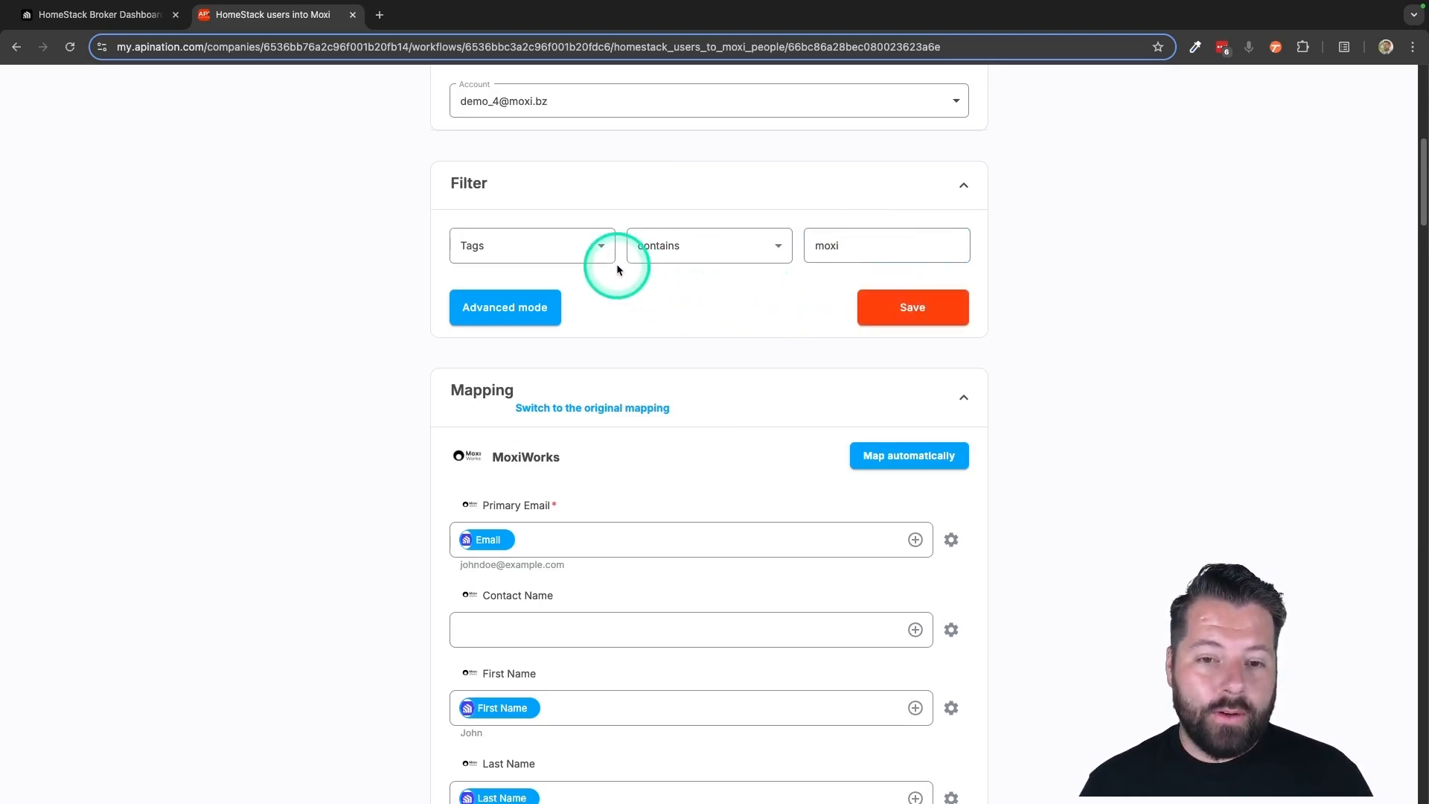
# Remove the Tags condition from the sync by setting its filter to No Filter, and save the filter
pyautogui.click(598, 247)
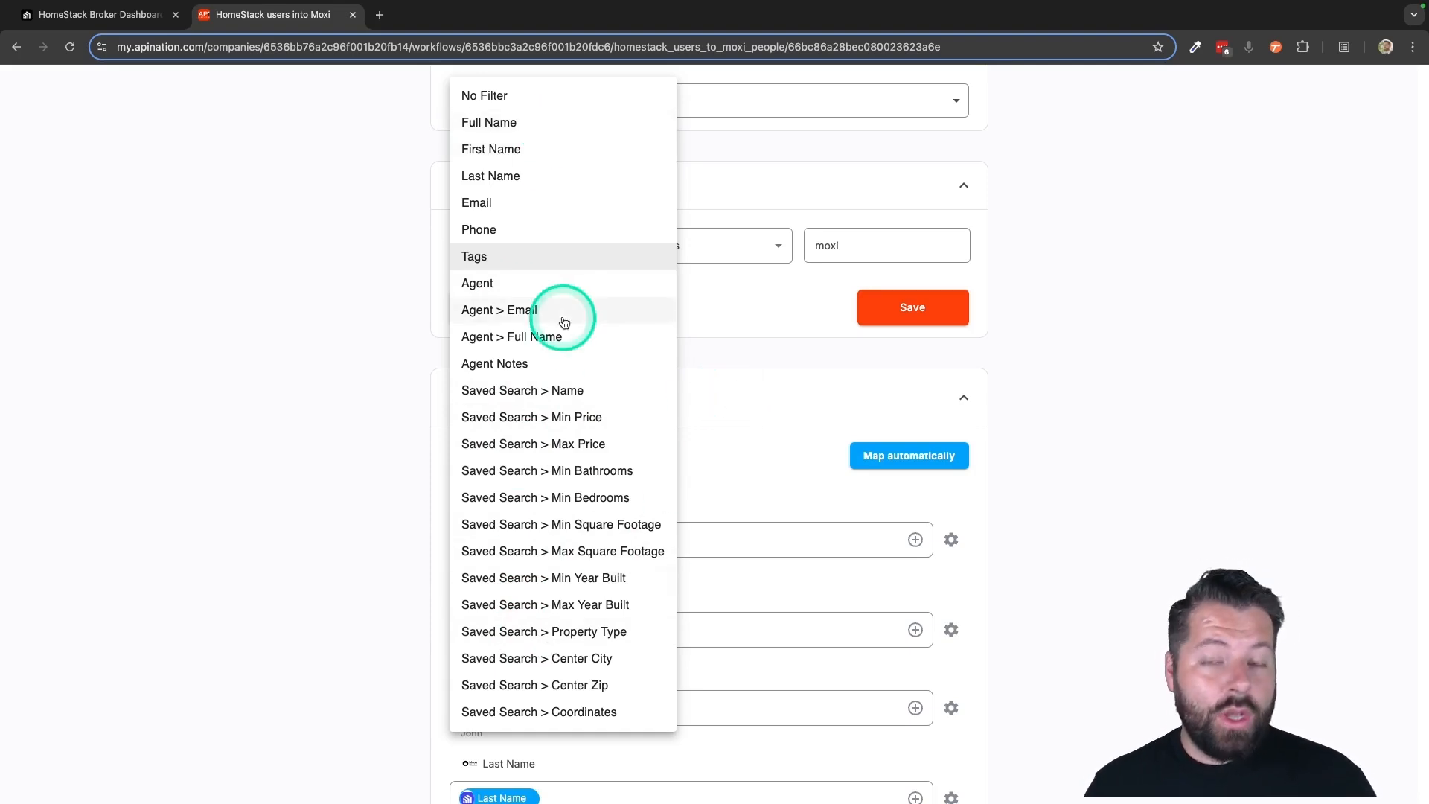
pyautogui.click(725, 336)
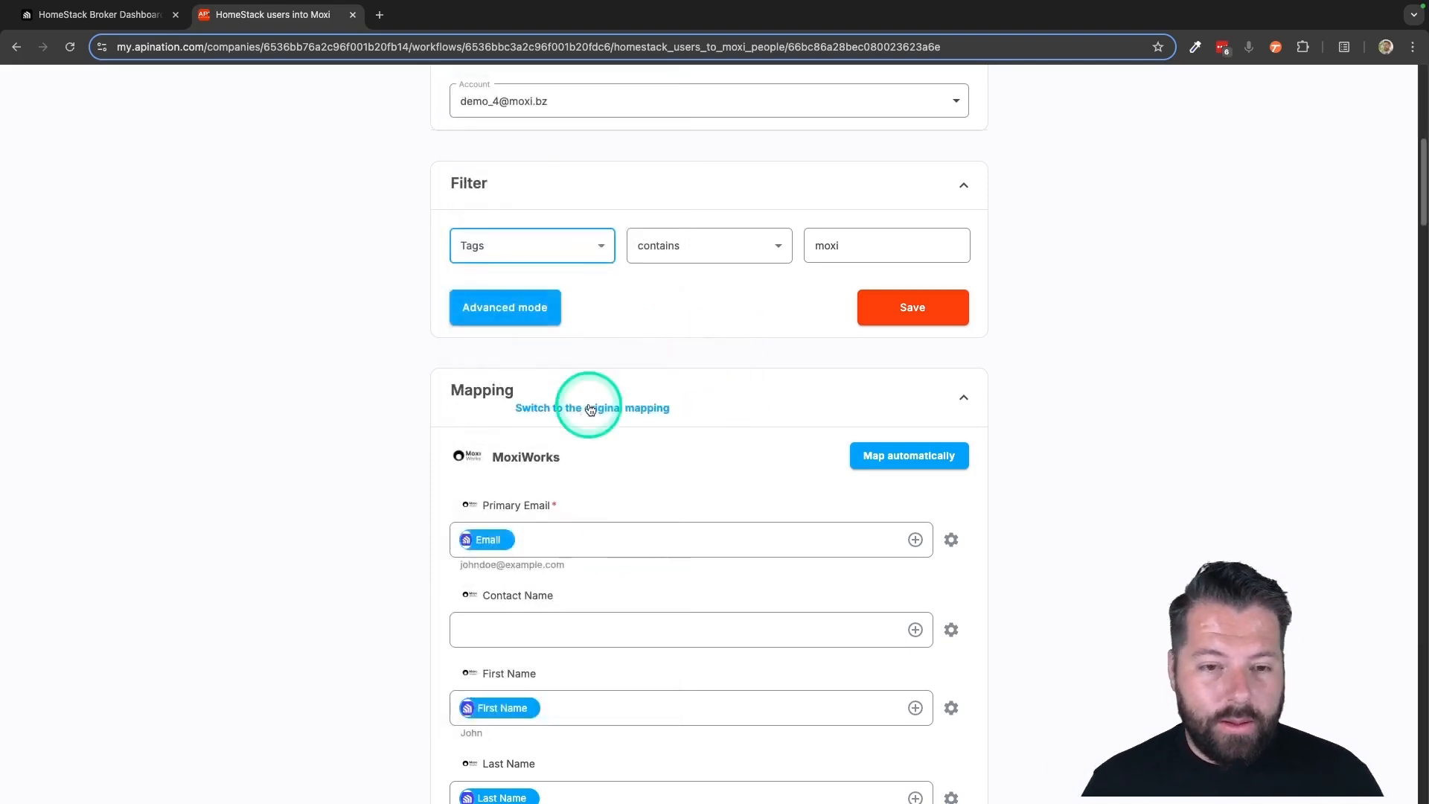
pyautogui.click(601, 247)
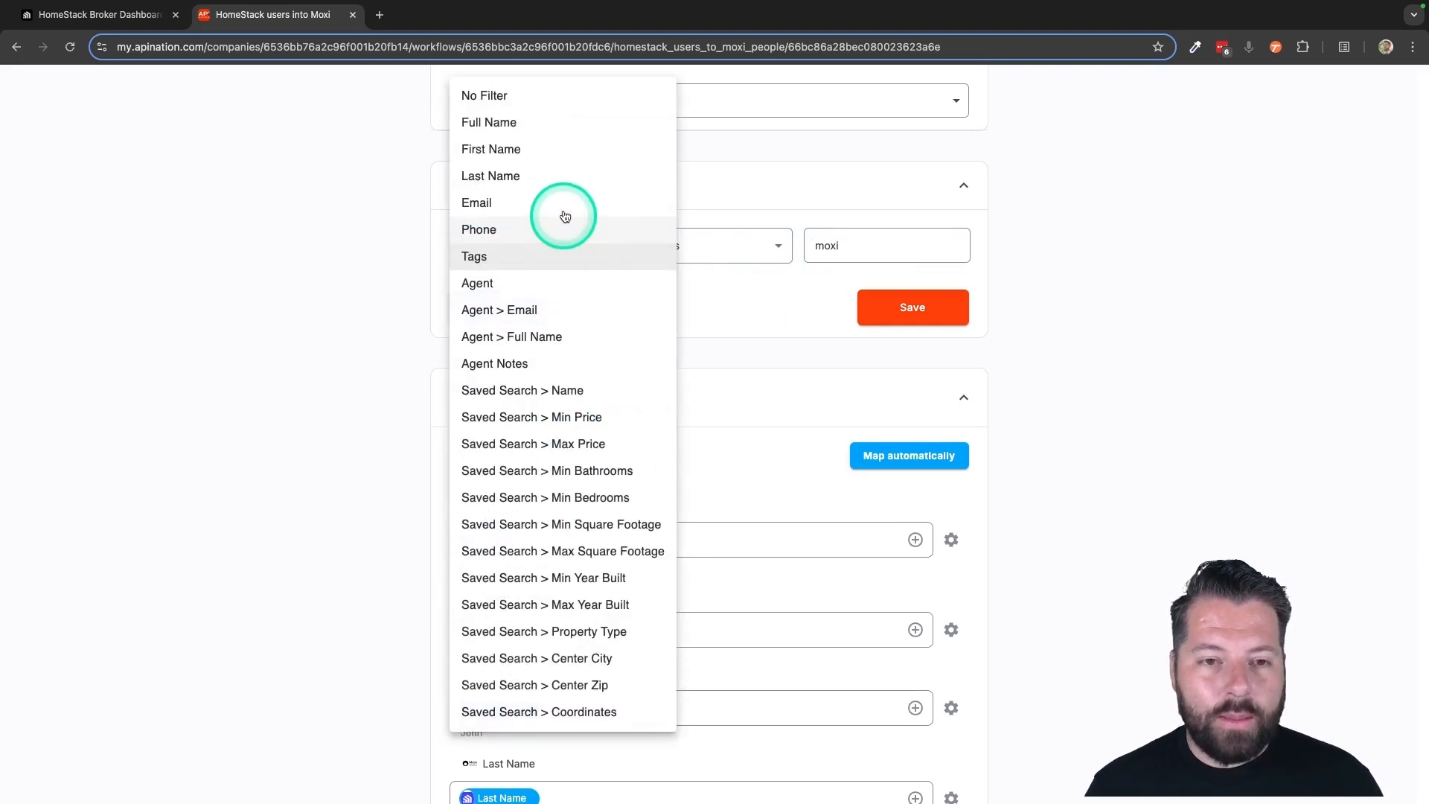
pyautogui.click(549, 96)
pyautogui.click(893, 309)
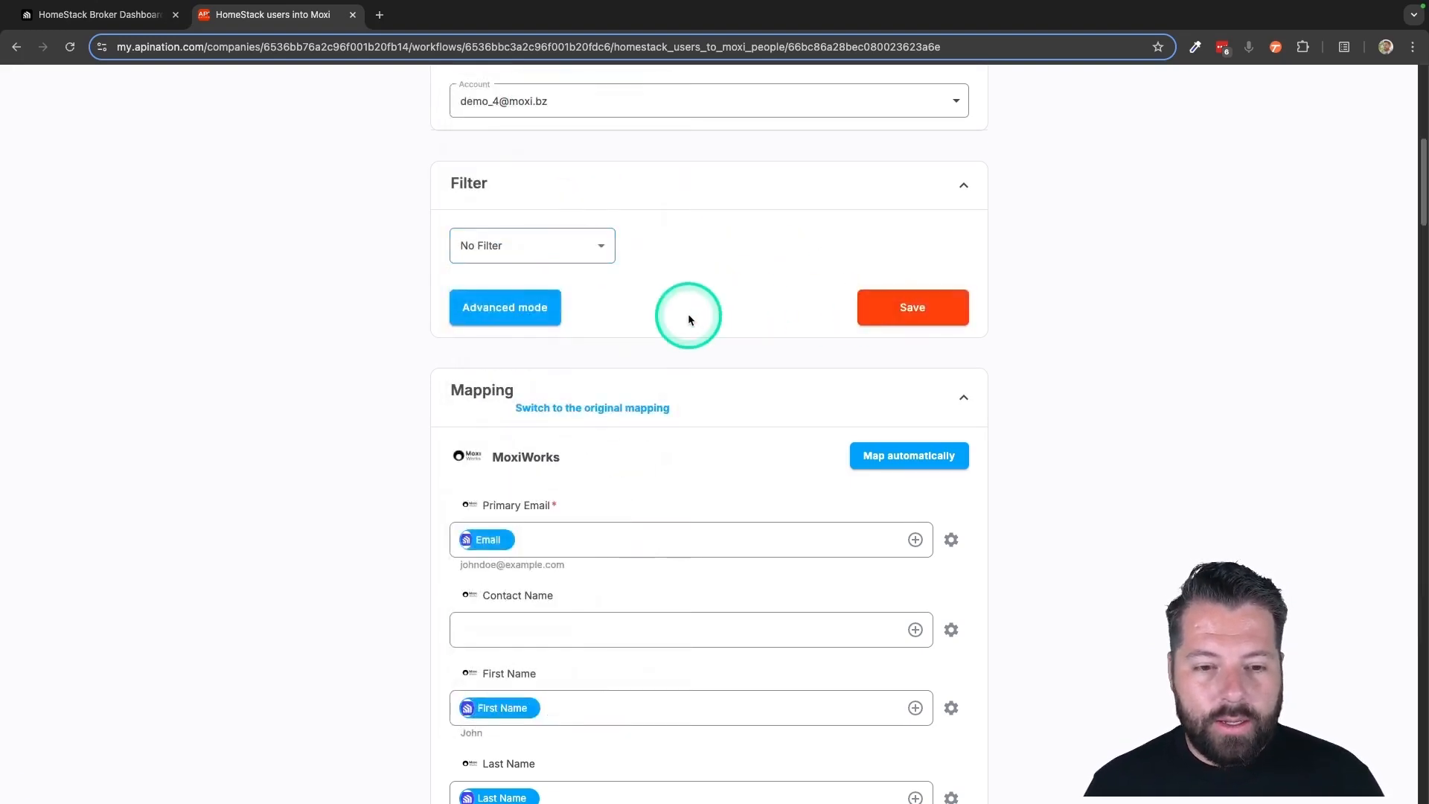
# Review how the MoxiWorks contact fields are mapped to HomeStack fields, from Primary Email through the property fields
pyautogui.scroll(-4, 686, 312)
pyautogui.click(657, 256)
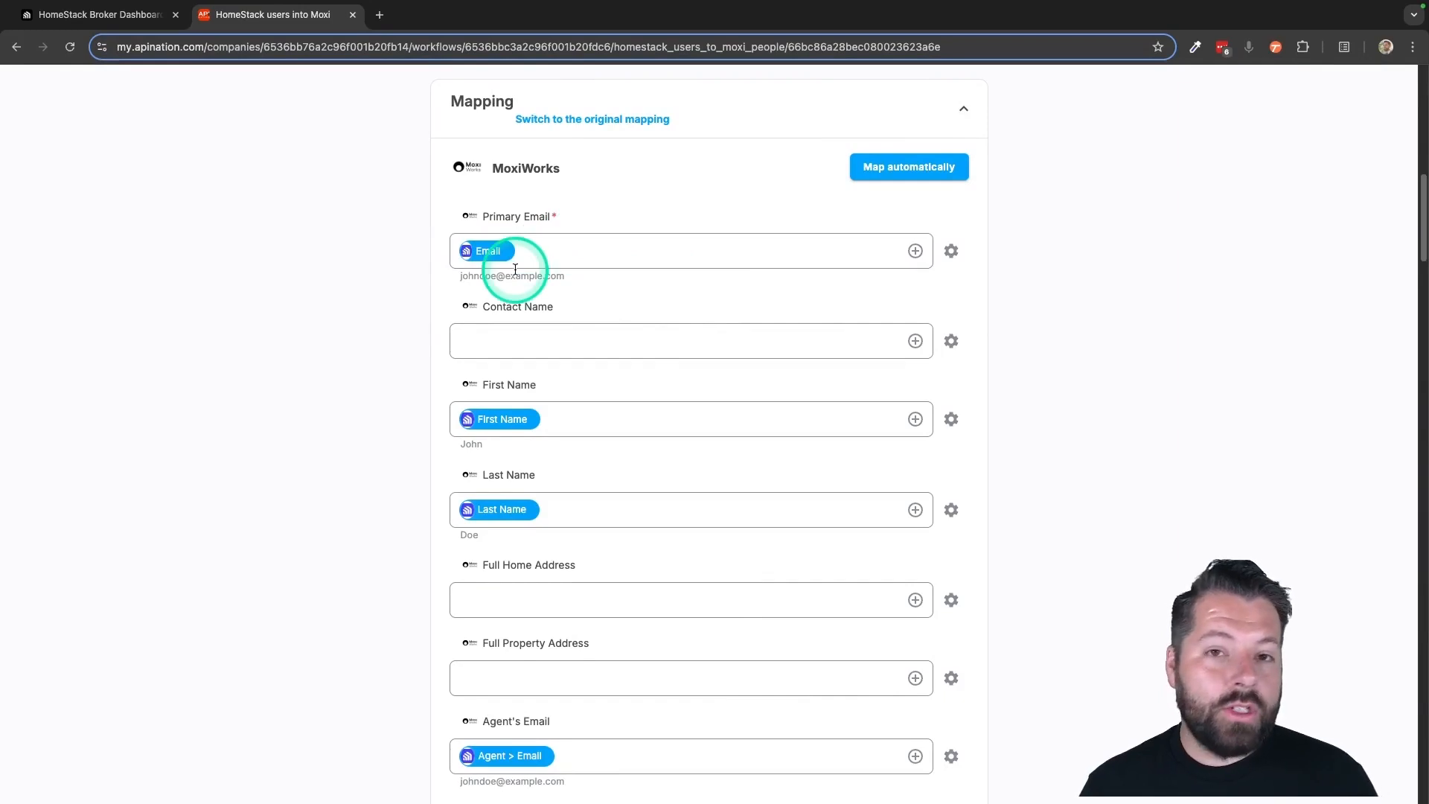
pyautogui.click(520, 238)
pyautogui.click(512, 406)
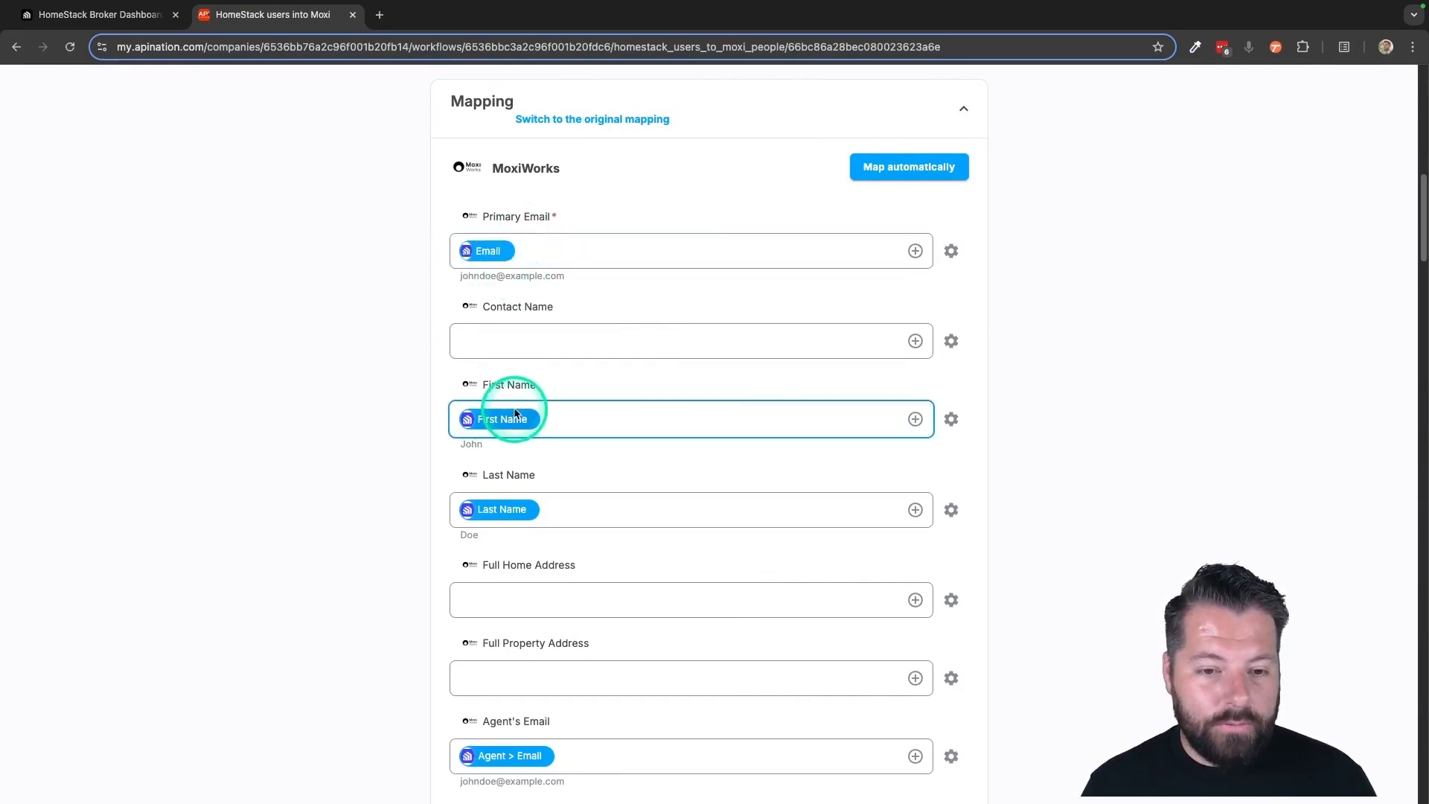
pyautogui.click(505, 492)
pyautogui.scroll(-3, 505, 489)
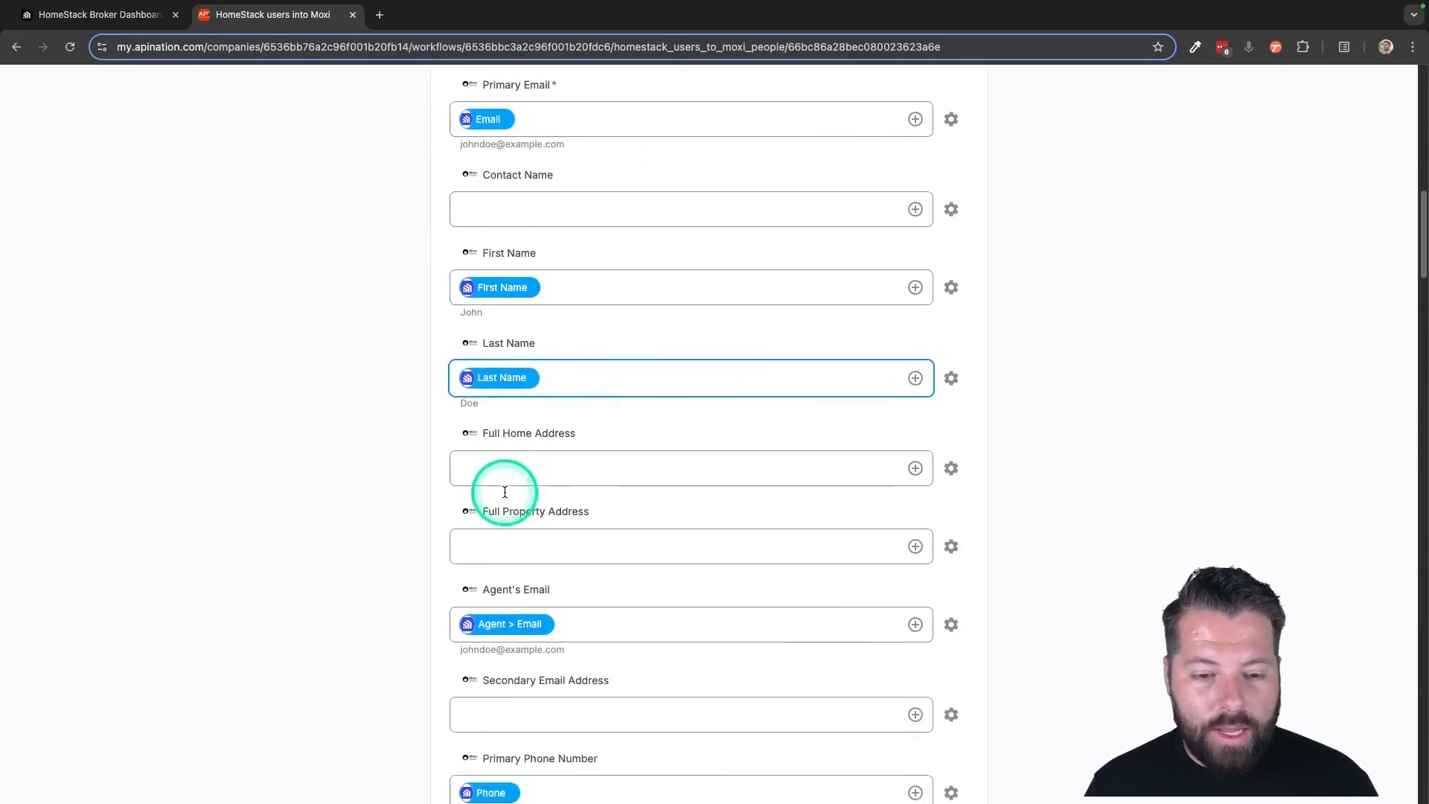
pyautogui.click(504, 485)
pyautogui.scroll(-3, 504, 486)
pyautogui.click(503, 487)
pyautogui.scroll(-1, 505, 493)
pyautogui.scroll(-3, 505, 496)
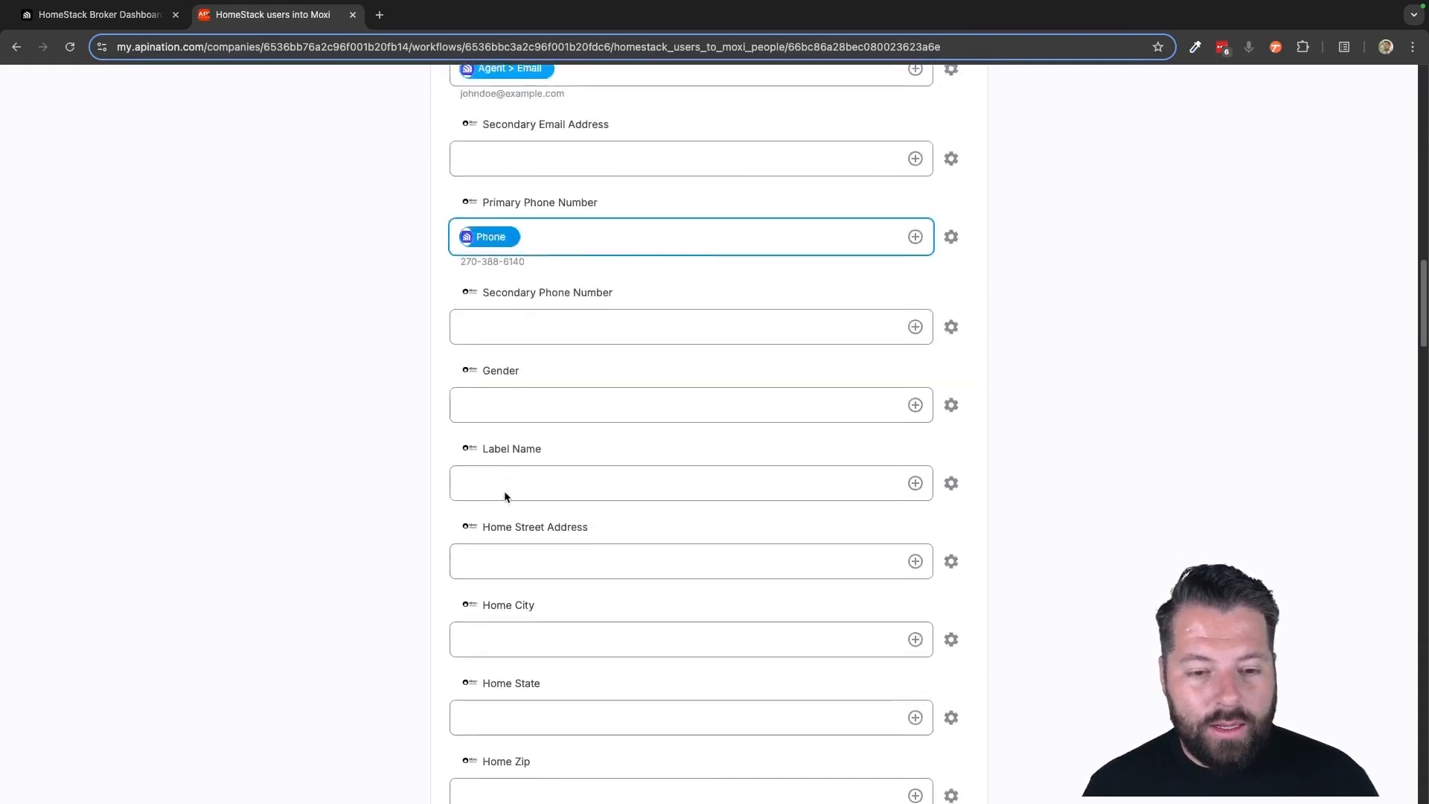
pyautogui.click(505, 494)
pyautogui.scroll(-9, 505, 496)
pyautogui.scroll(-11, 503, 494)
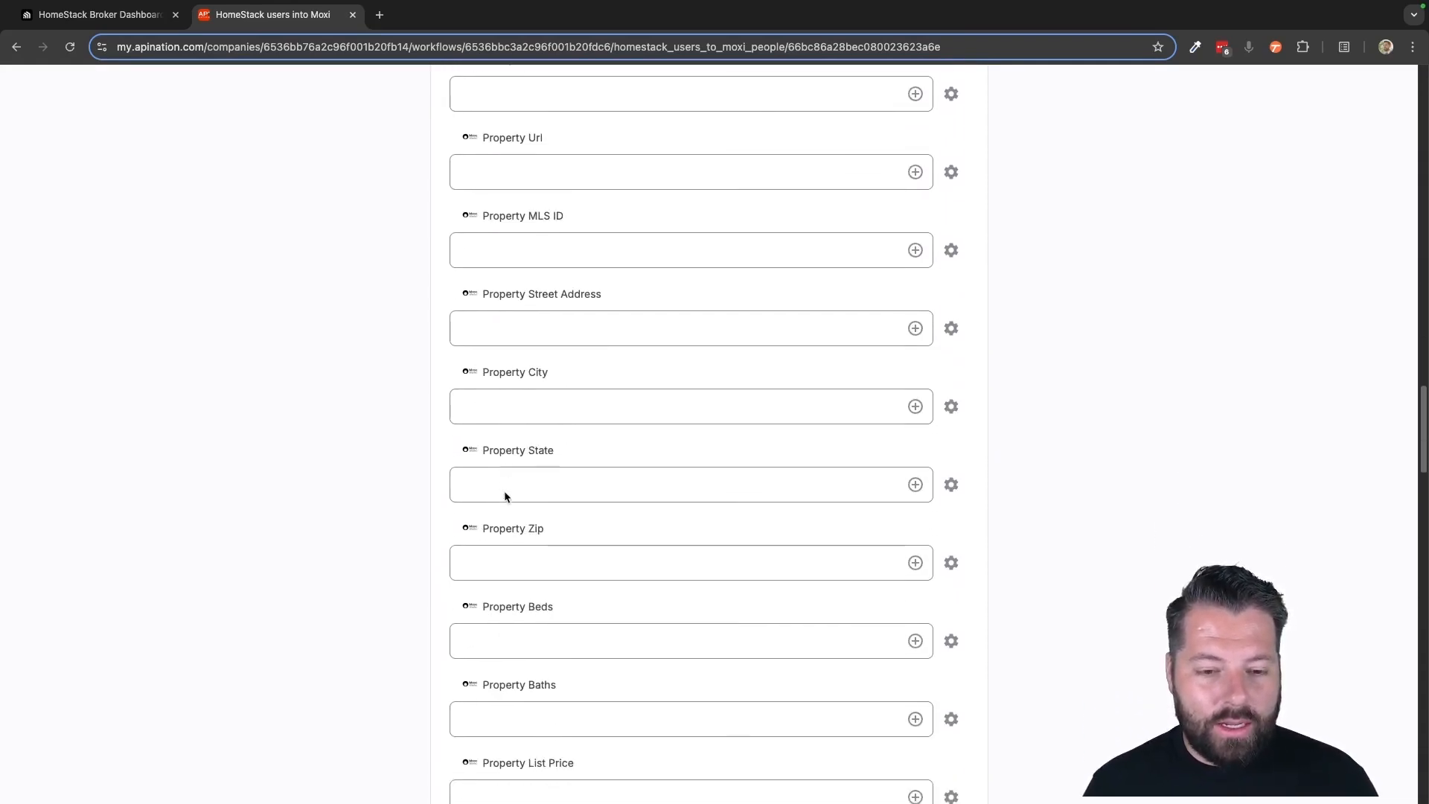
pyautogui.click(478, 272)
# Map the MoxiWorks Search City field to HomeStack's Saved Search > Center City, found by searching "cit"
pyautogui.scroll(4, 584, 320)
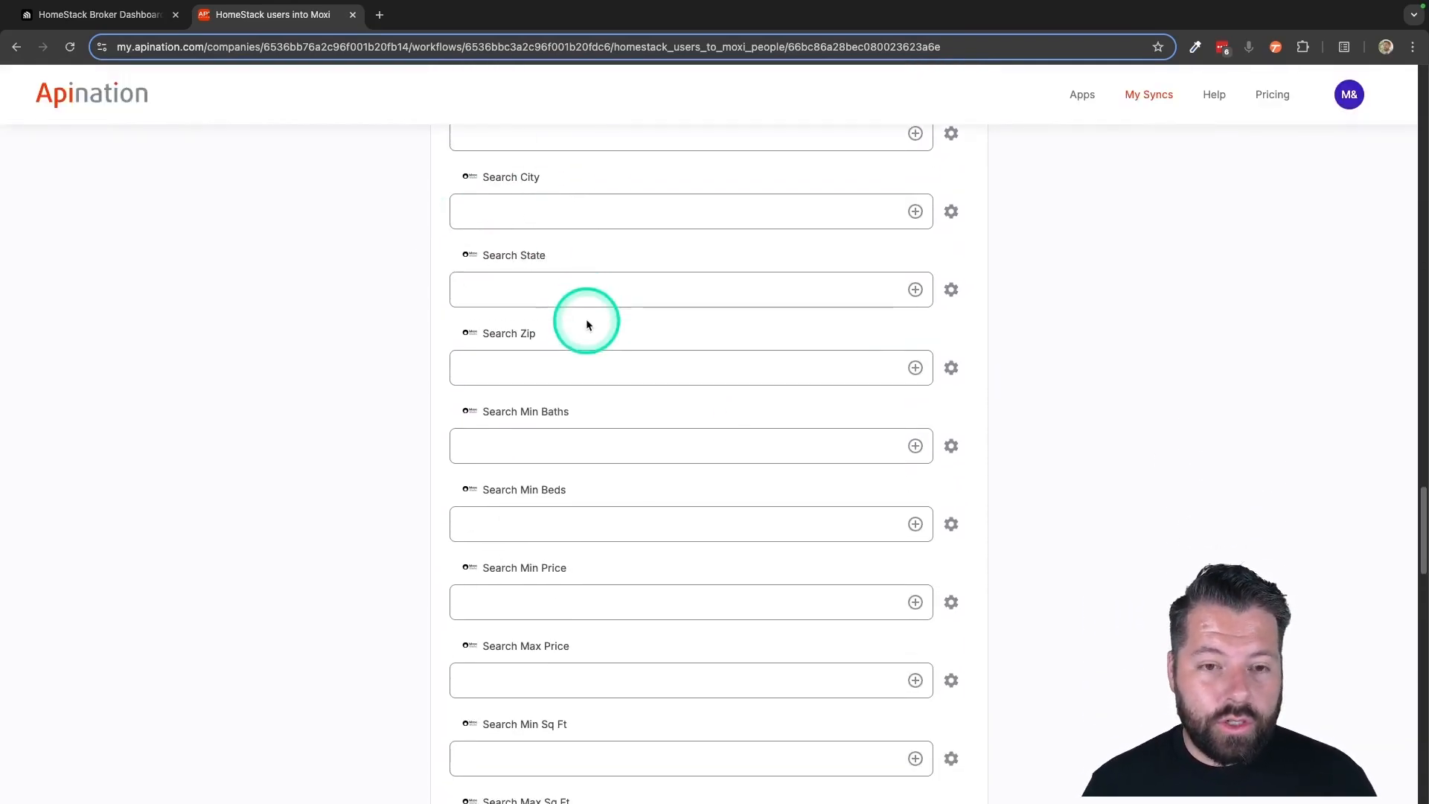
pyautogui.click(916, 442)
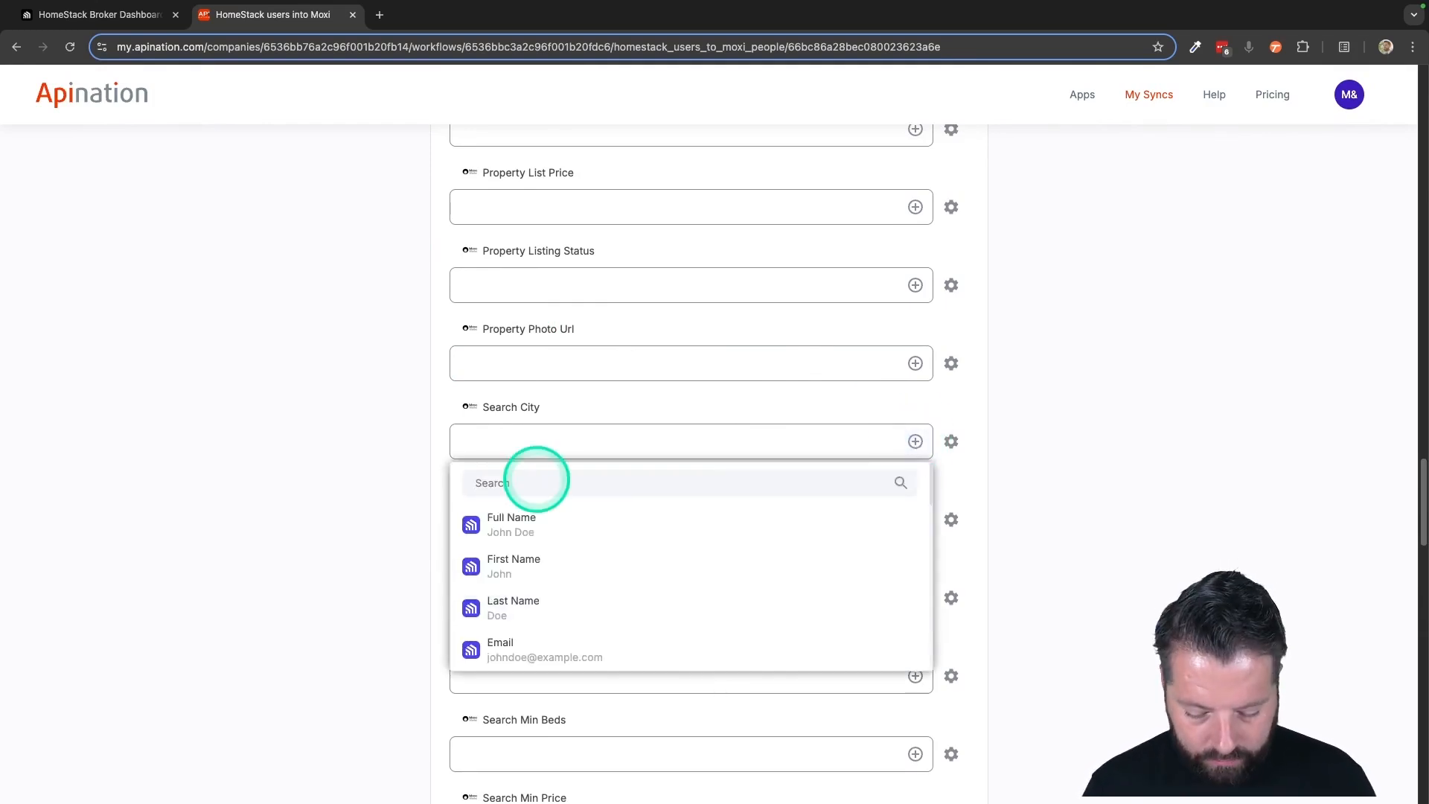
pyautogui.write('cit')
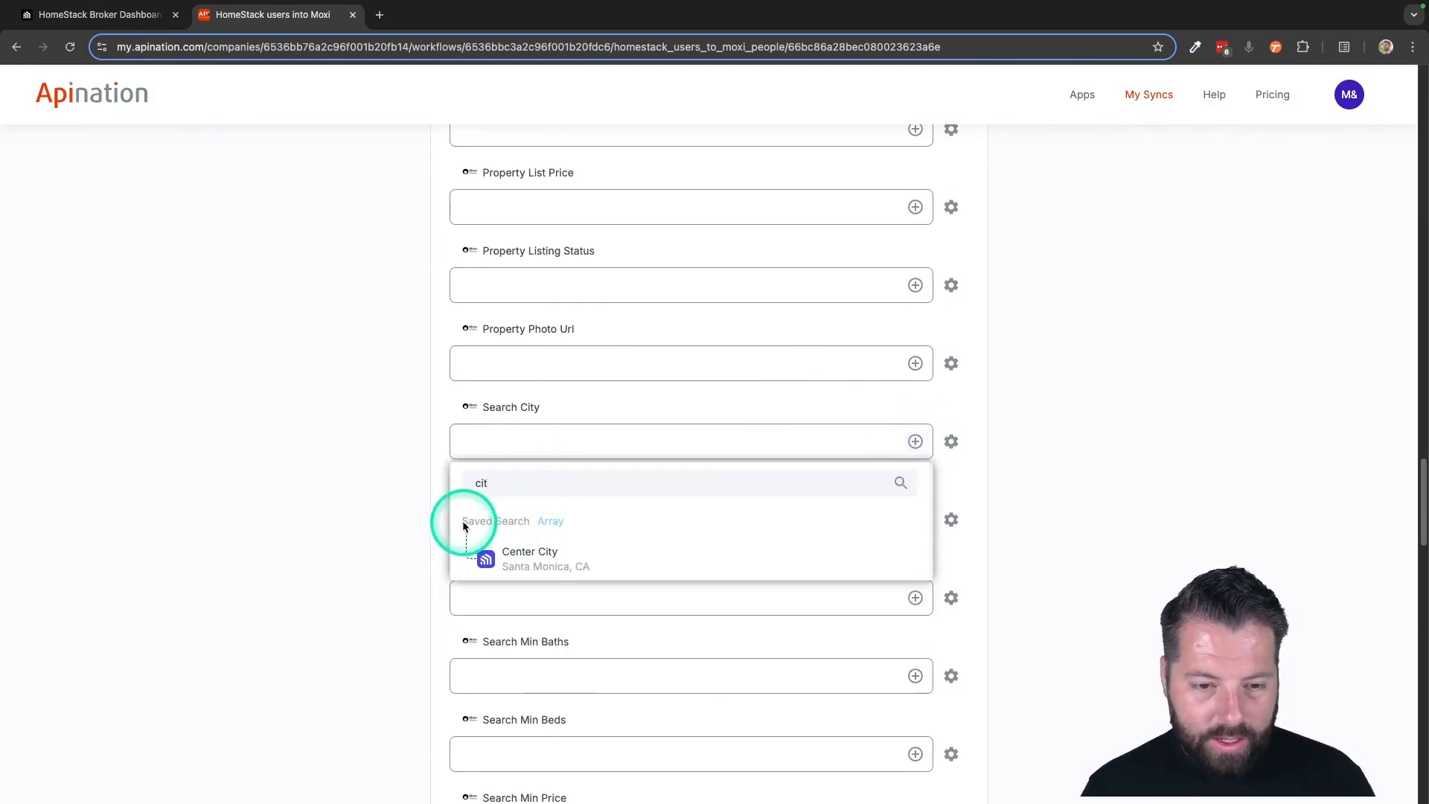
pyautogui.click(529, 551)
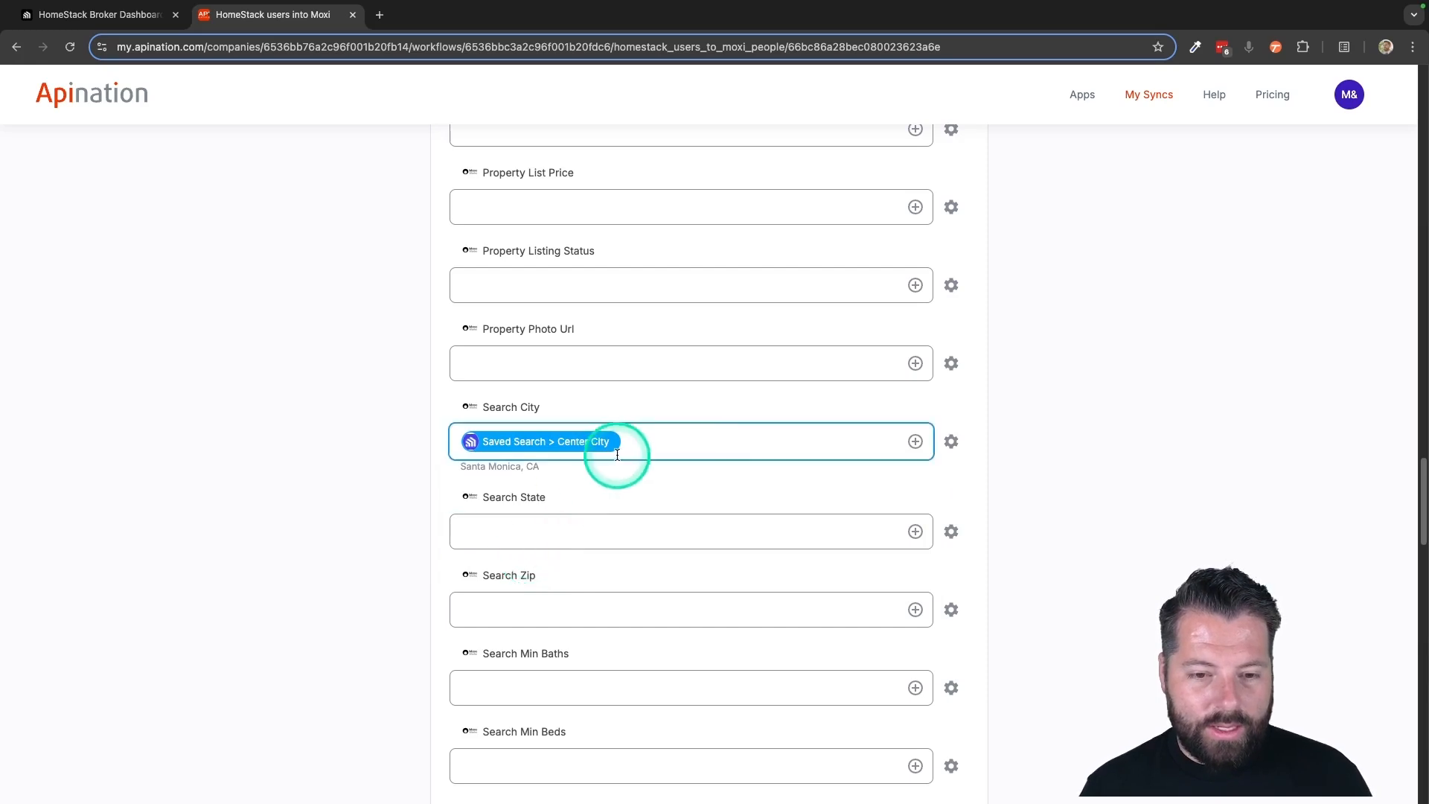
# Map the MoxiWorks Search Zip field to HomeStack's Saved Search > Center Zip
pyautogui.scroll(-1, 573, 494)
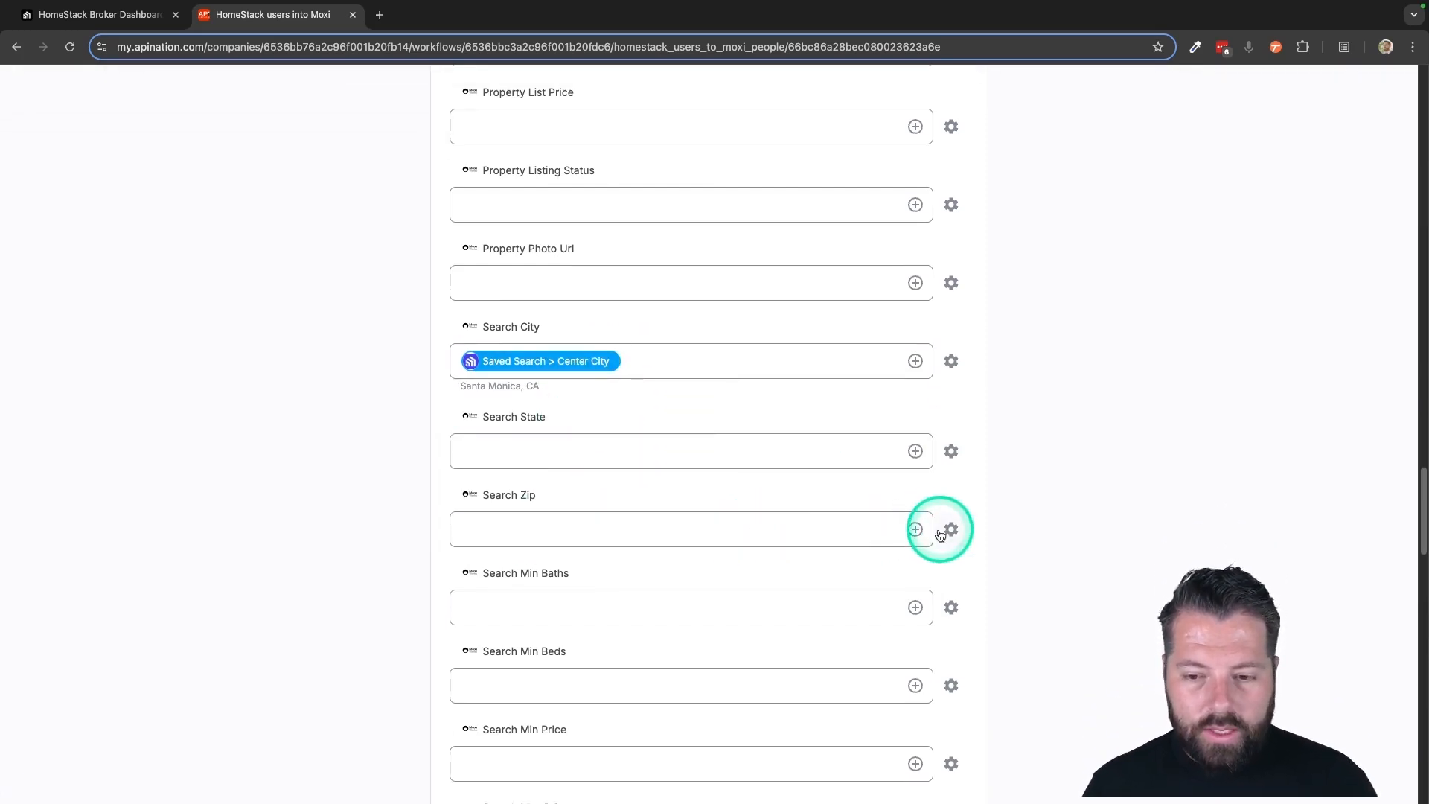
pyautogui.click(915, 530)
pyautogui.scroll(-5, 677, 673)
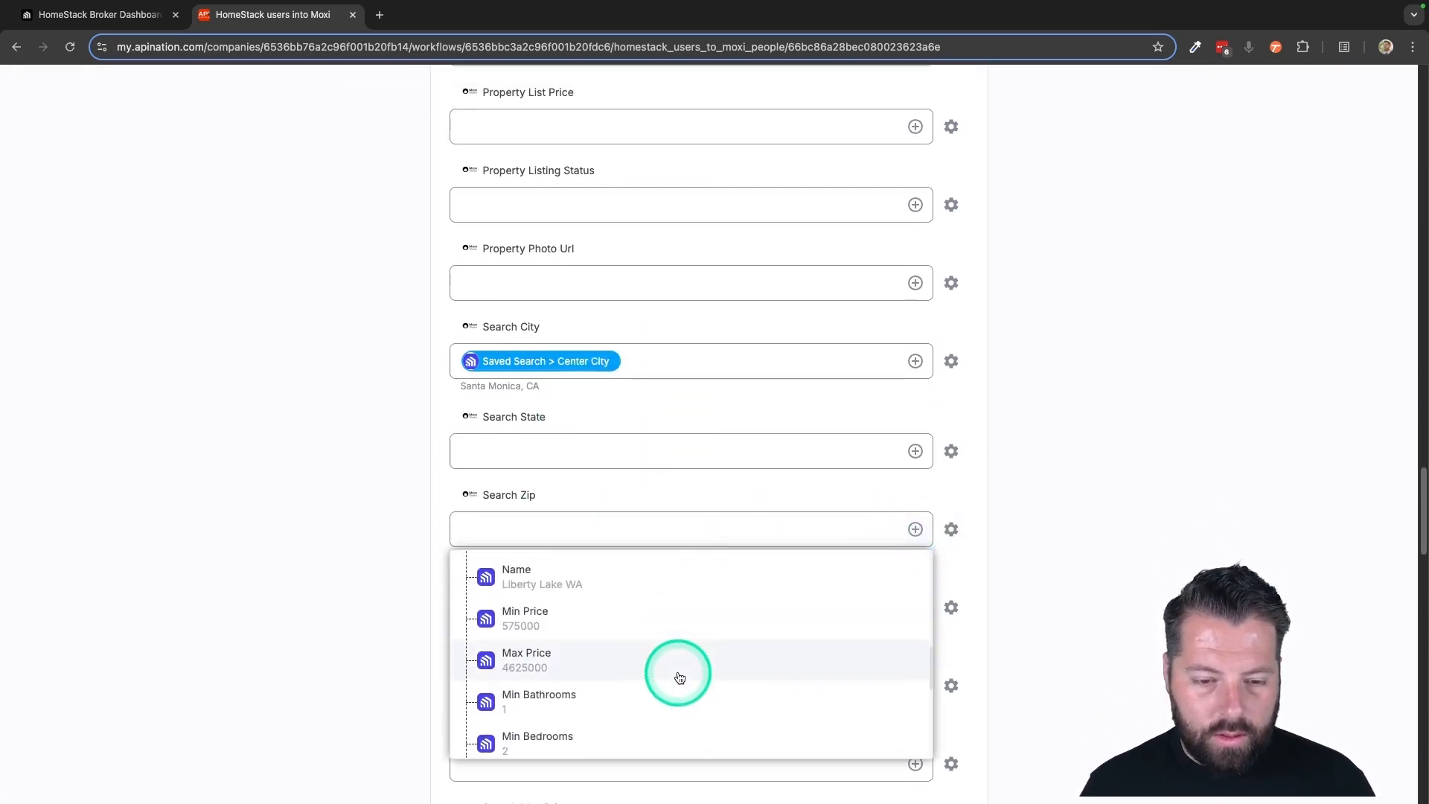
pyautogui.scroll(-5, 677, 676)
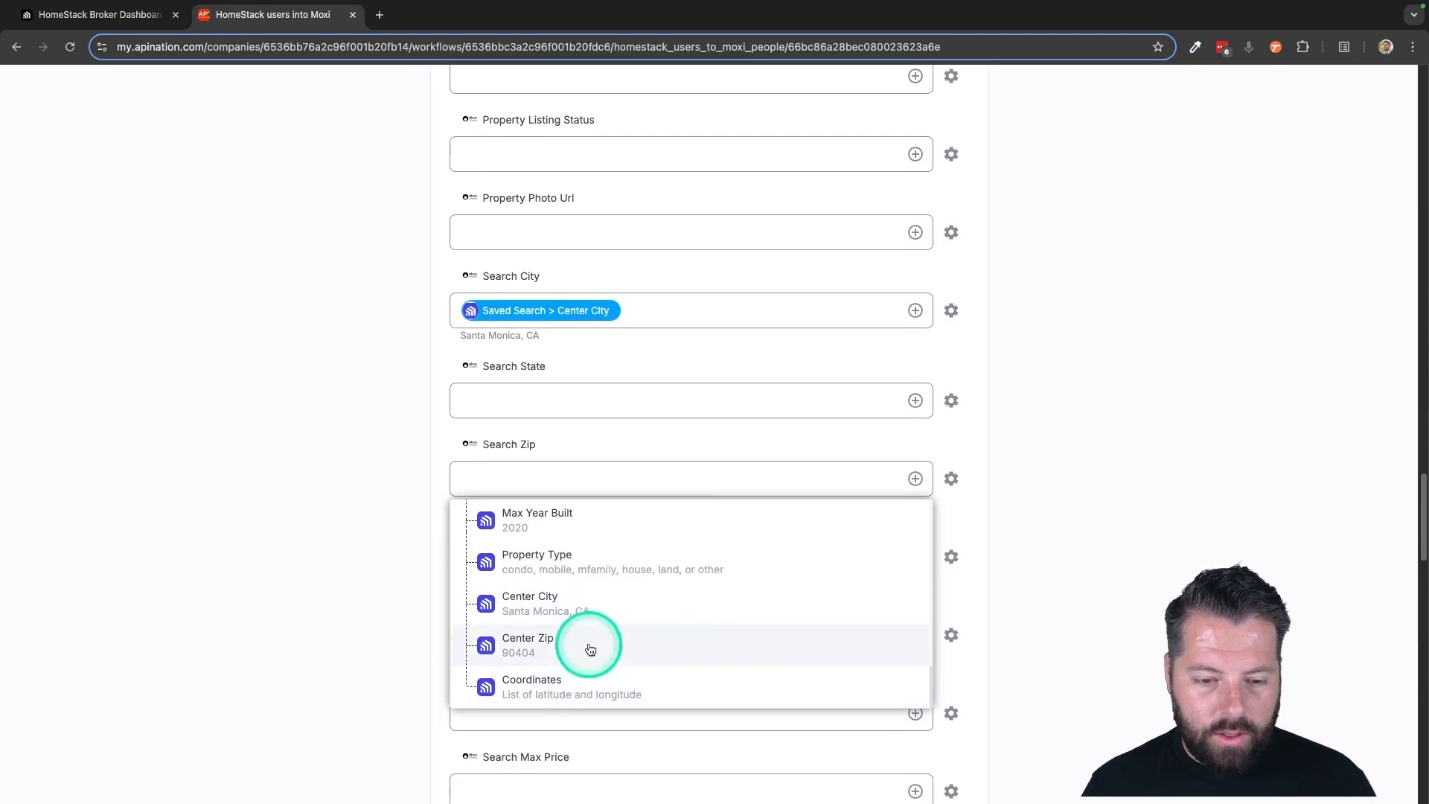
pyautogui.click(588, 644)
pyautogui.scroll(-2, 432, 643)
# Activate the configured "HomeStack users into Moxi" sync
pyautogui.scroll(10, 431, 644)
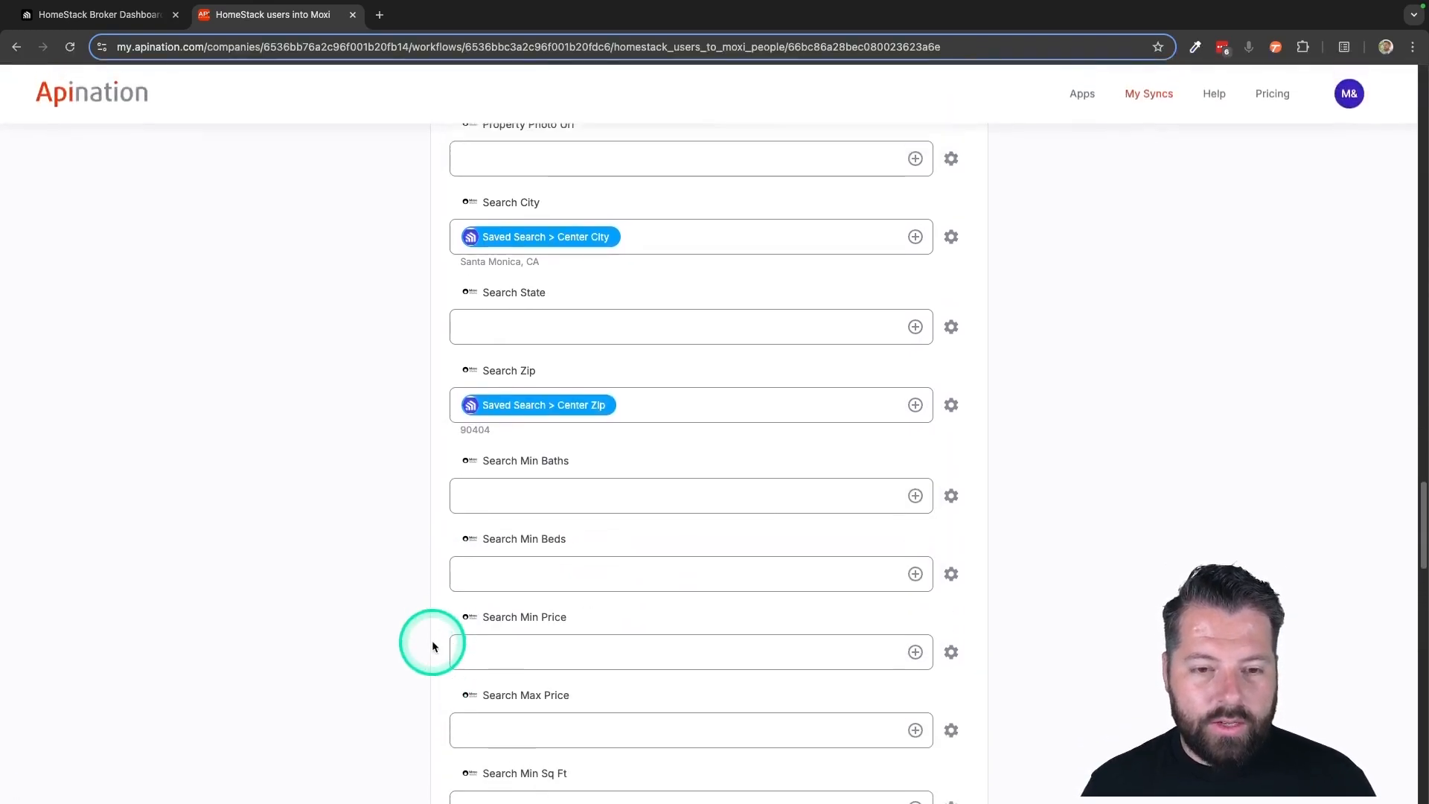
pyautogui.scroll(15, 431, 643)
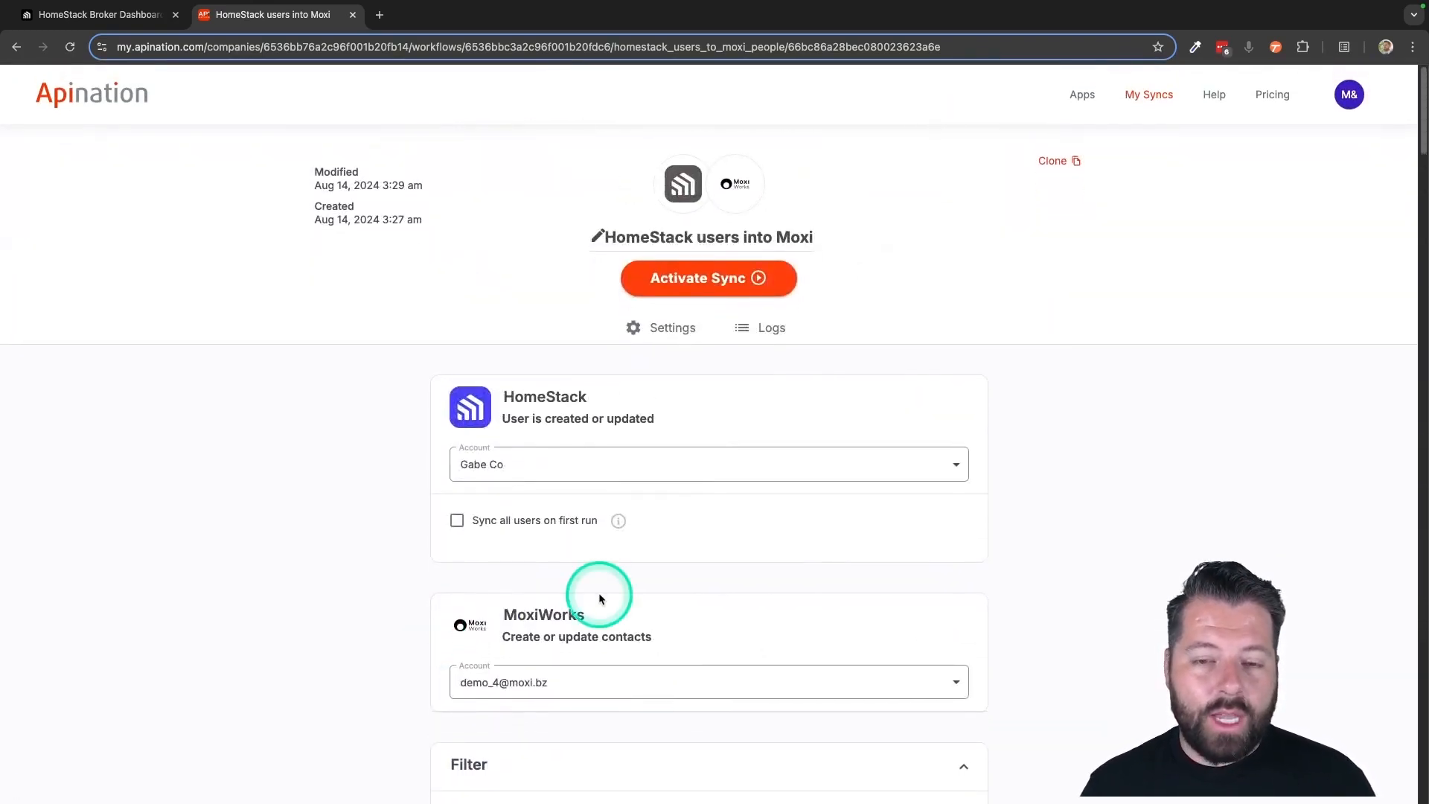
pyautogui.click(694, 278)
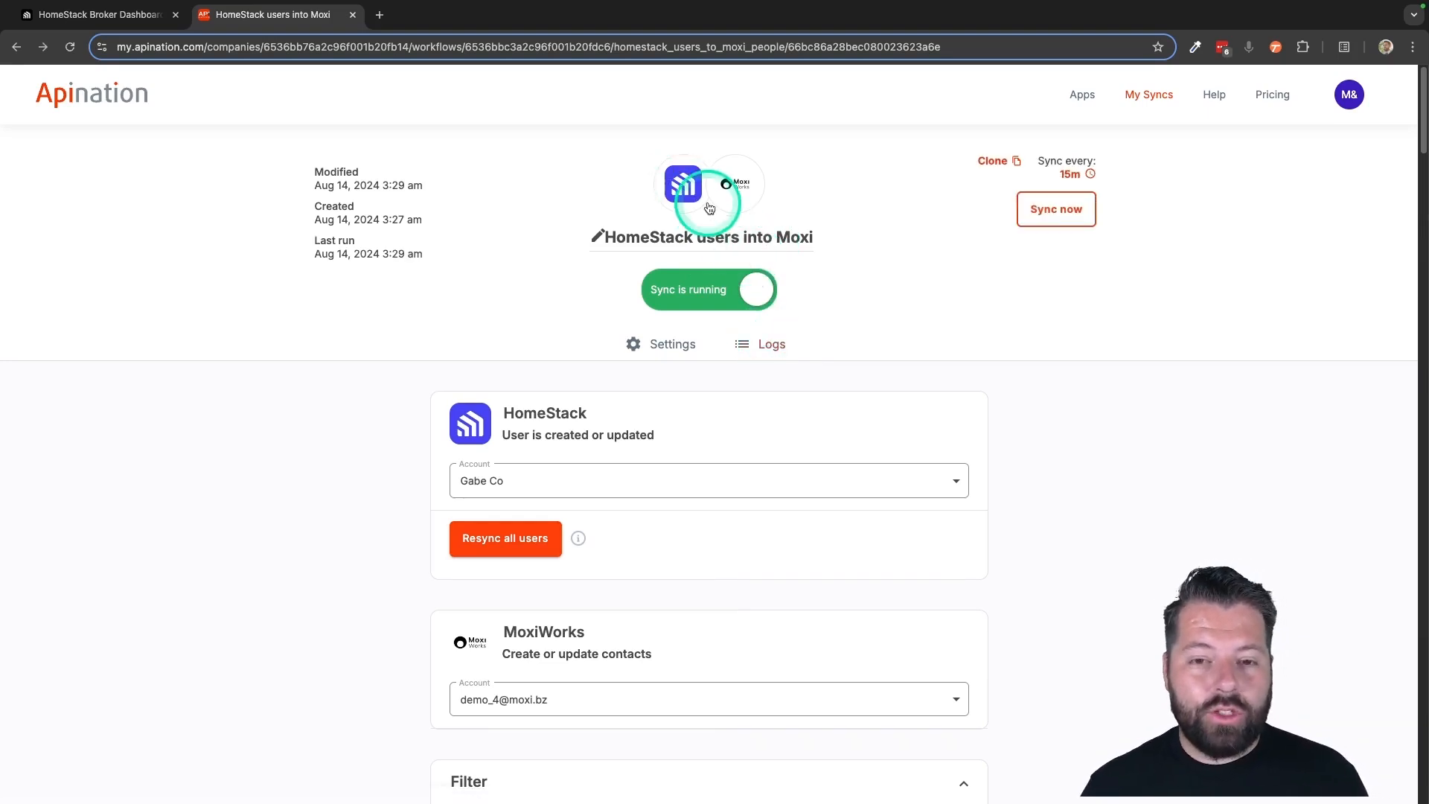
# Open HomeStack from the catalogue of all applications and choose MoxiWorks as the app to sync with it
pyautogui.click(1088, 100)
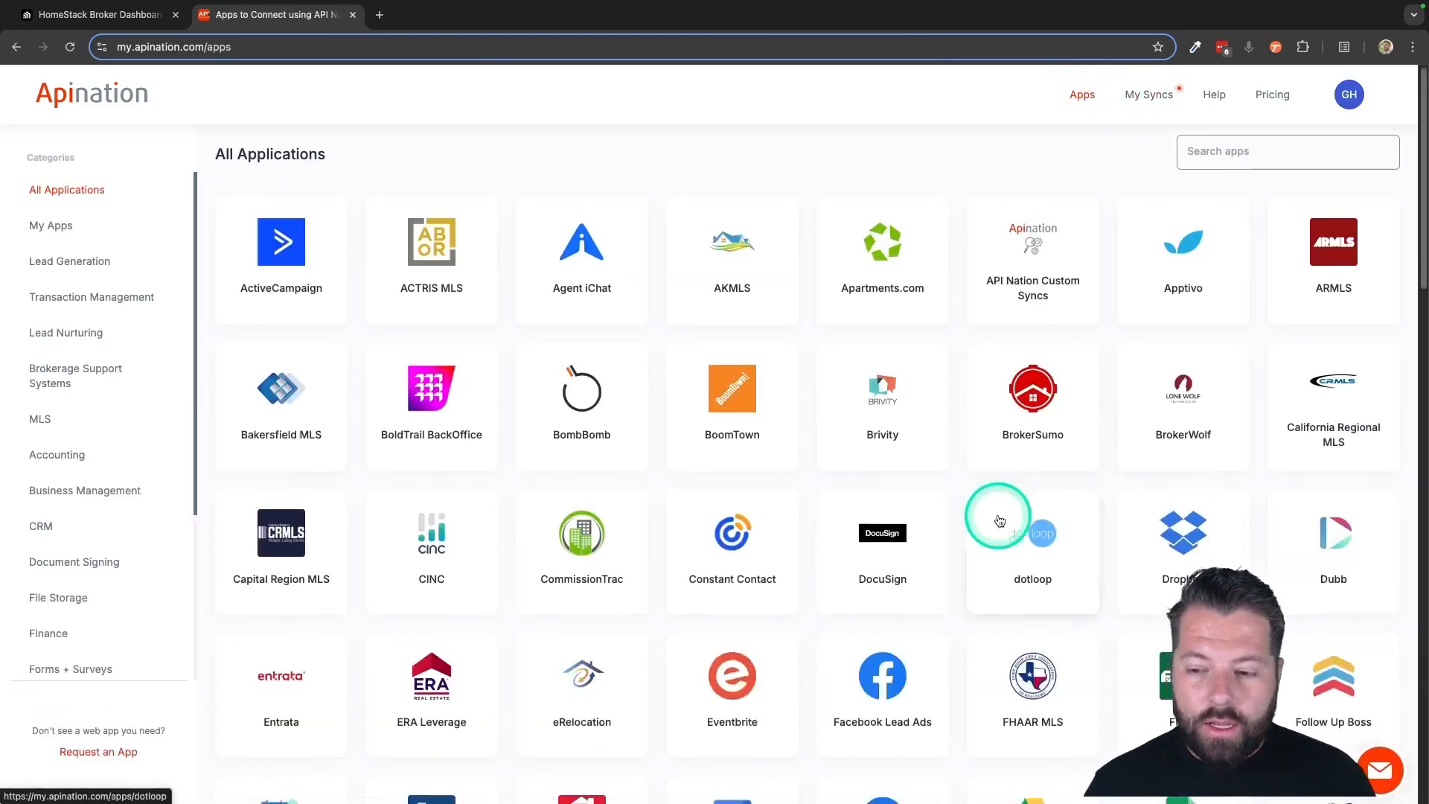
pyautogui.scroll(-5, 995, 516)
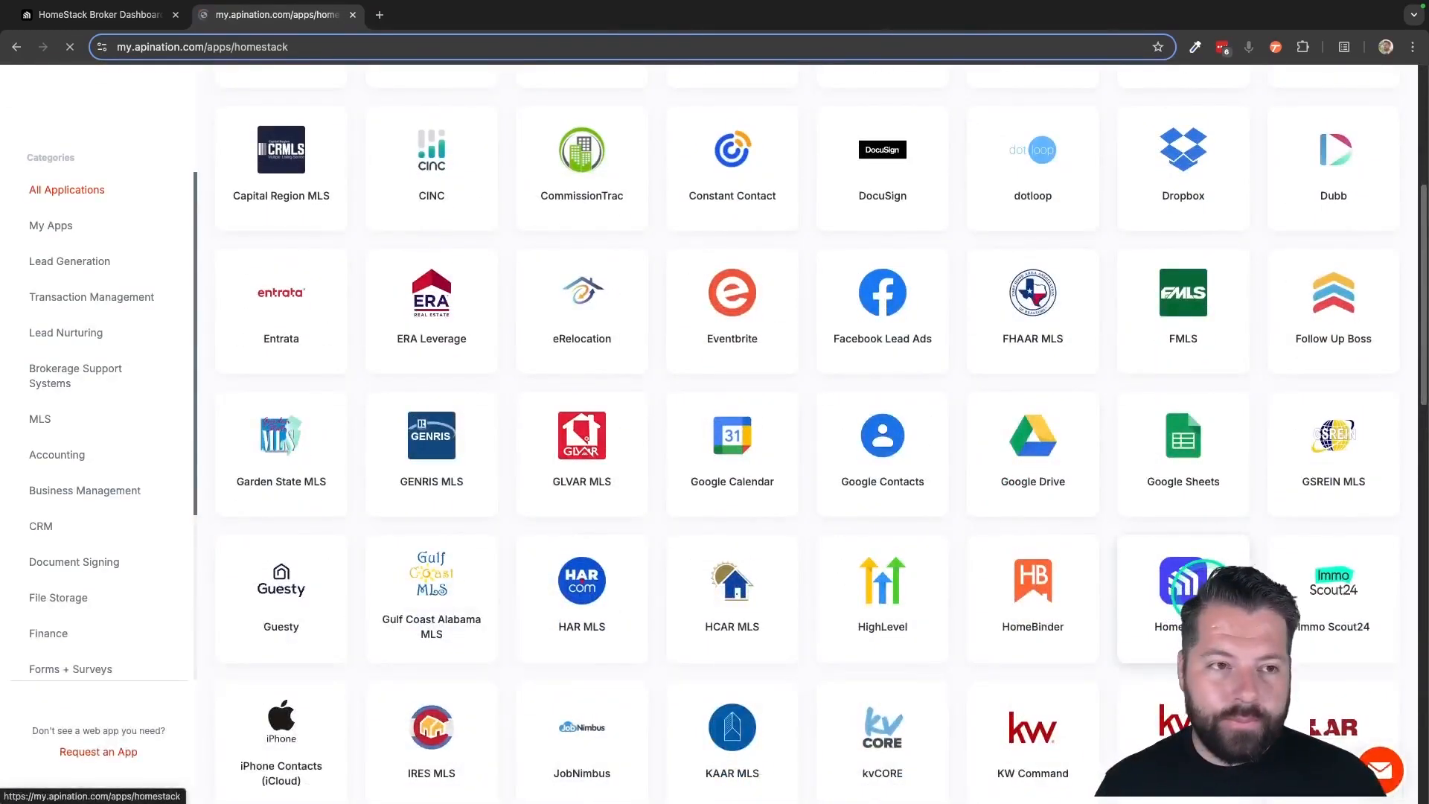
pyautogui.scroll(-3, 953, 528)
pyautogui.click(1046, 454)
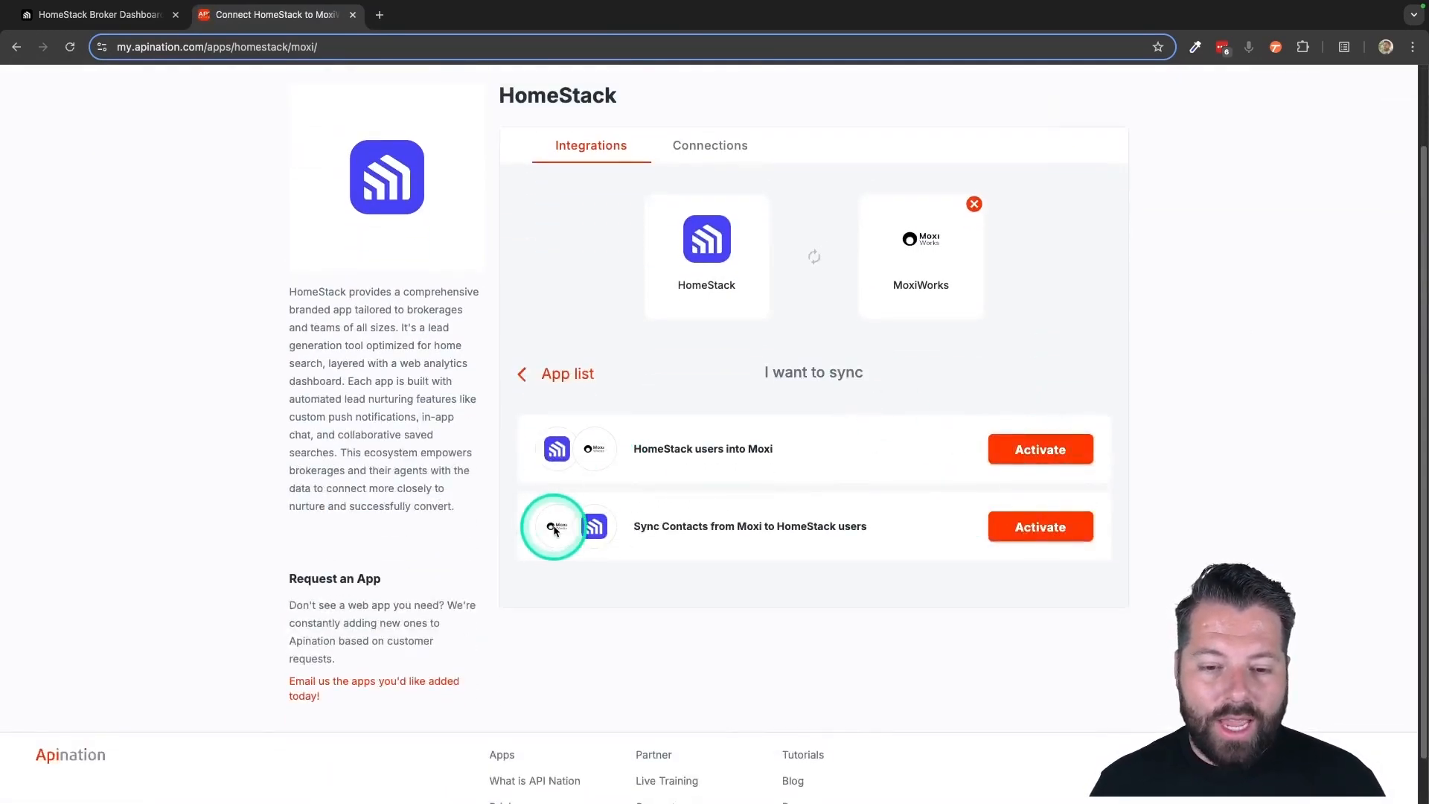
# Set up "Sync Contacts from Moxi to HomeStack users" with the saved MoxiWorks and HomeStack connections, and subscribe to it
pyautogui.click(1039, 526)
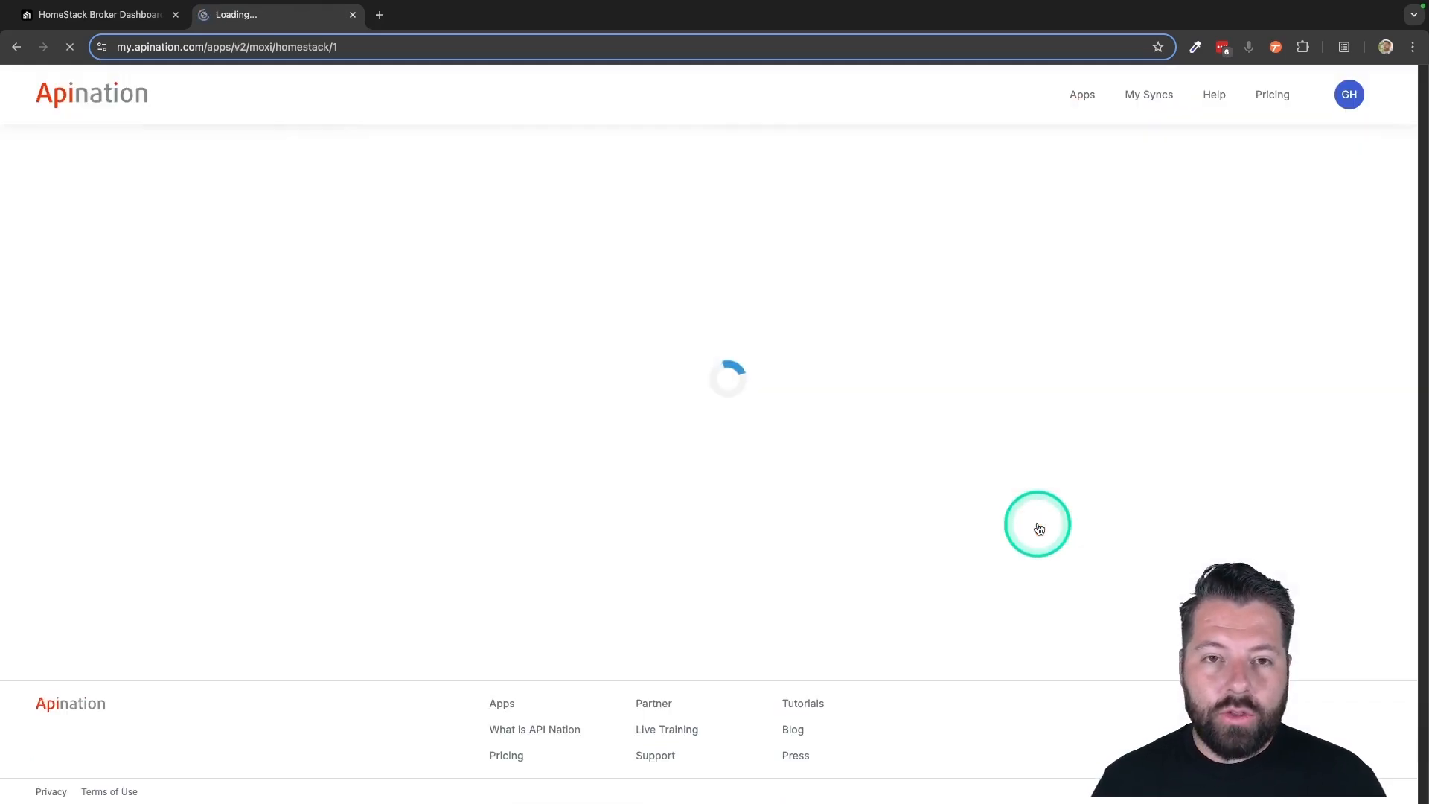
pyautogui.click(951, 431)
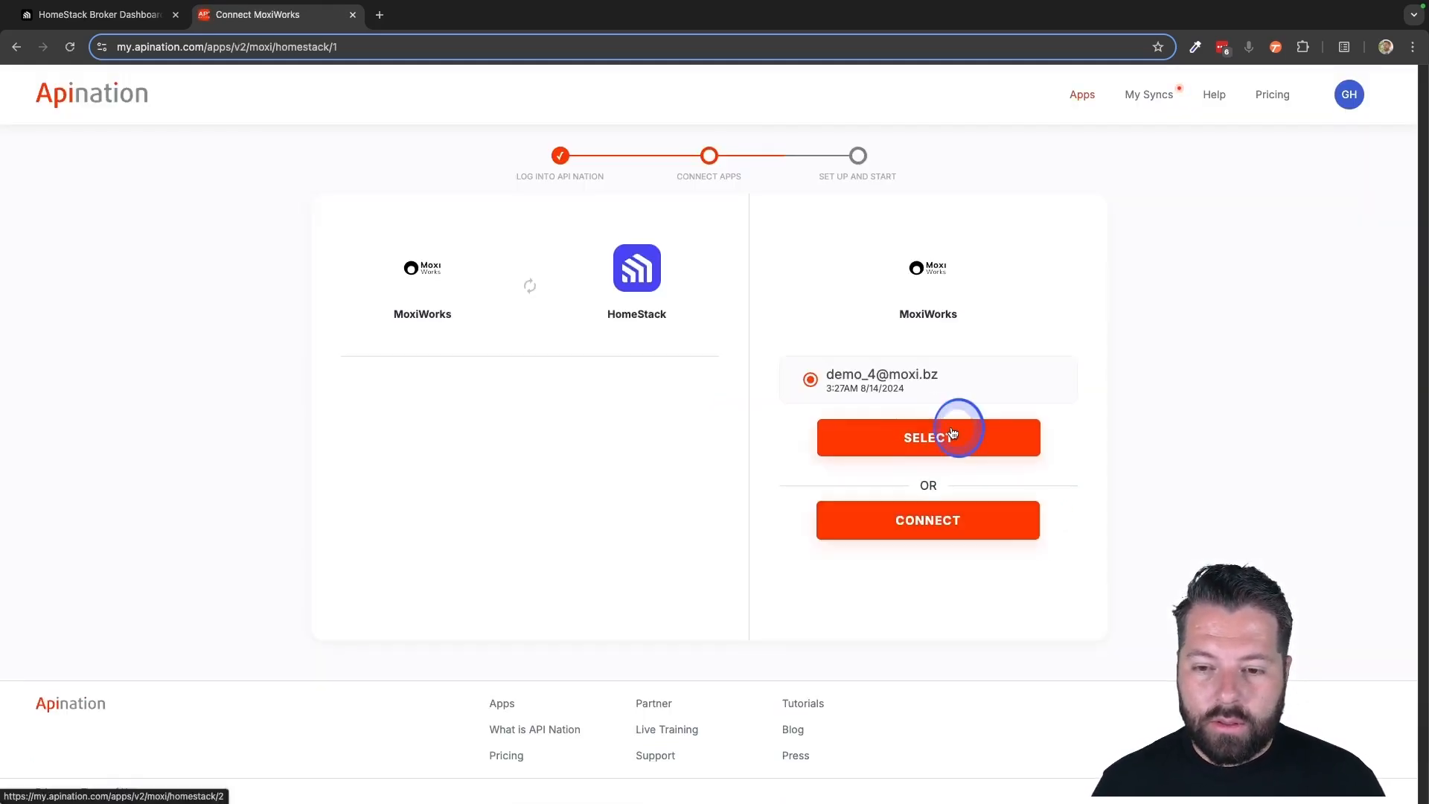
pyautogui.click(703, 679)
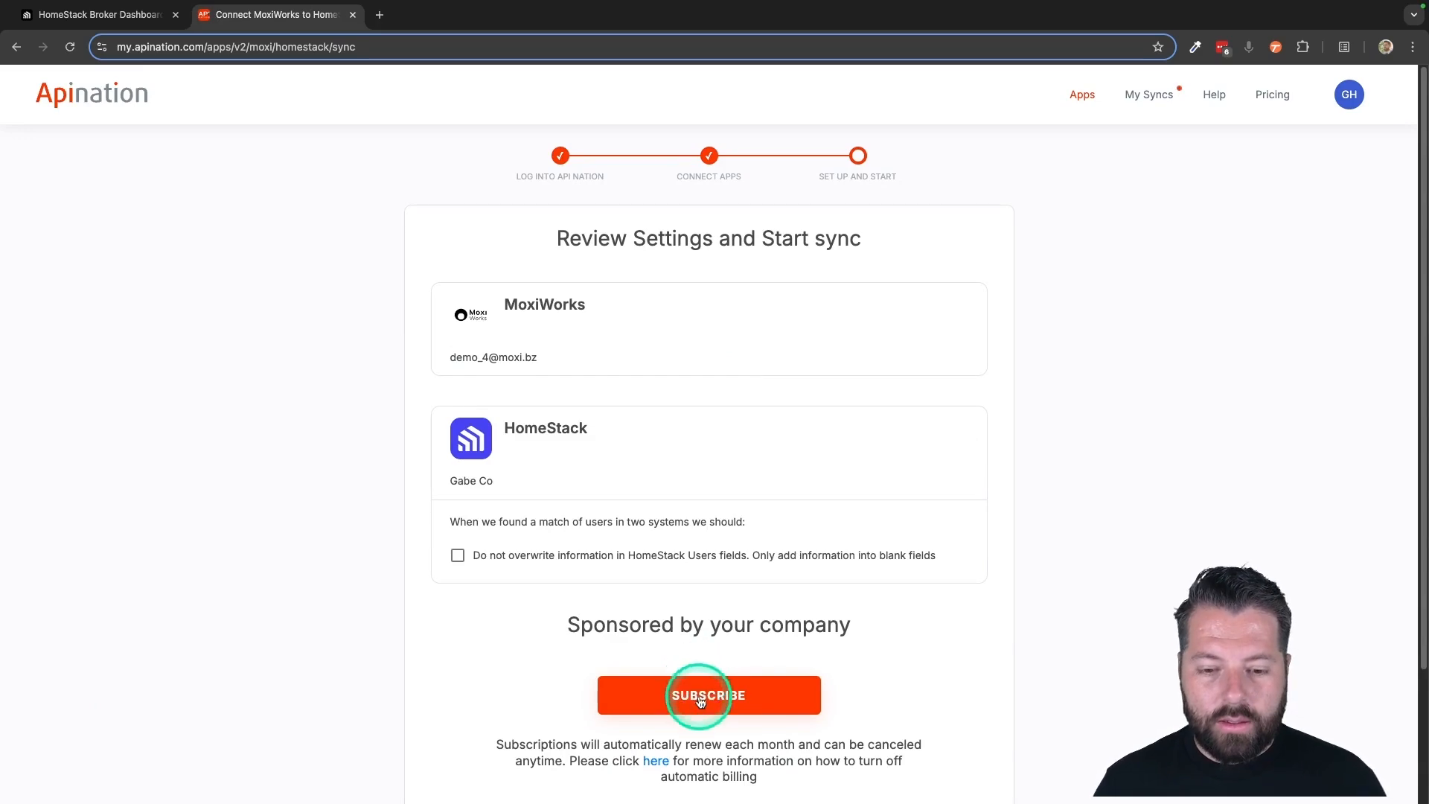
# Review the Moxi-to-HomeStack sync's available filter fields and its HomeStack field mapping, down to Tags and Agent Notes
pyautogui.scroll(-3, 455, 408)
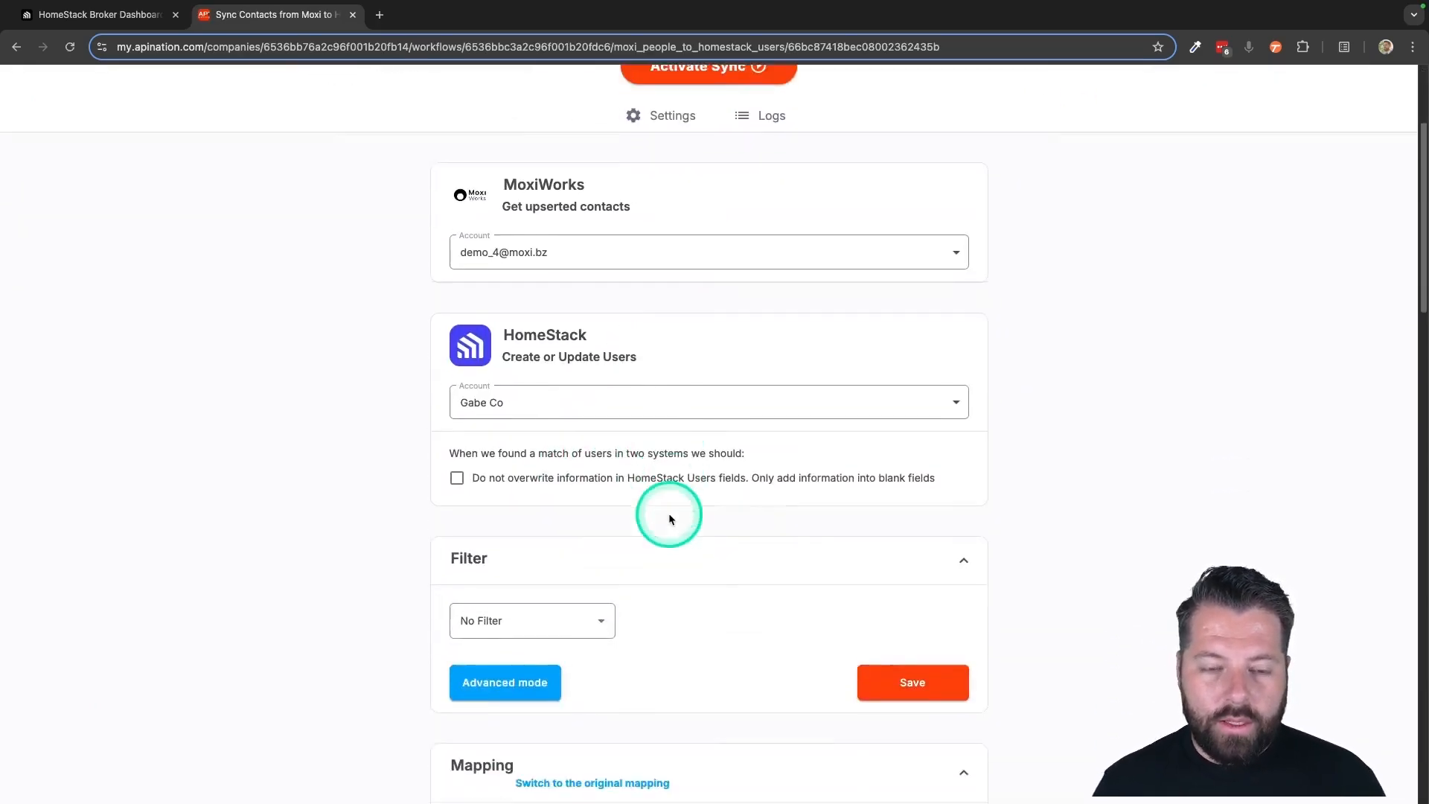
pyautogui.scroll(-2, 669, 519)
pyautogui.click(602, 477)
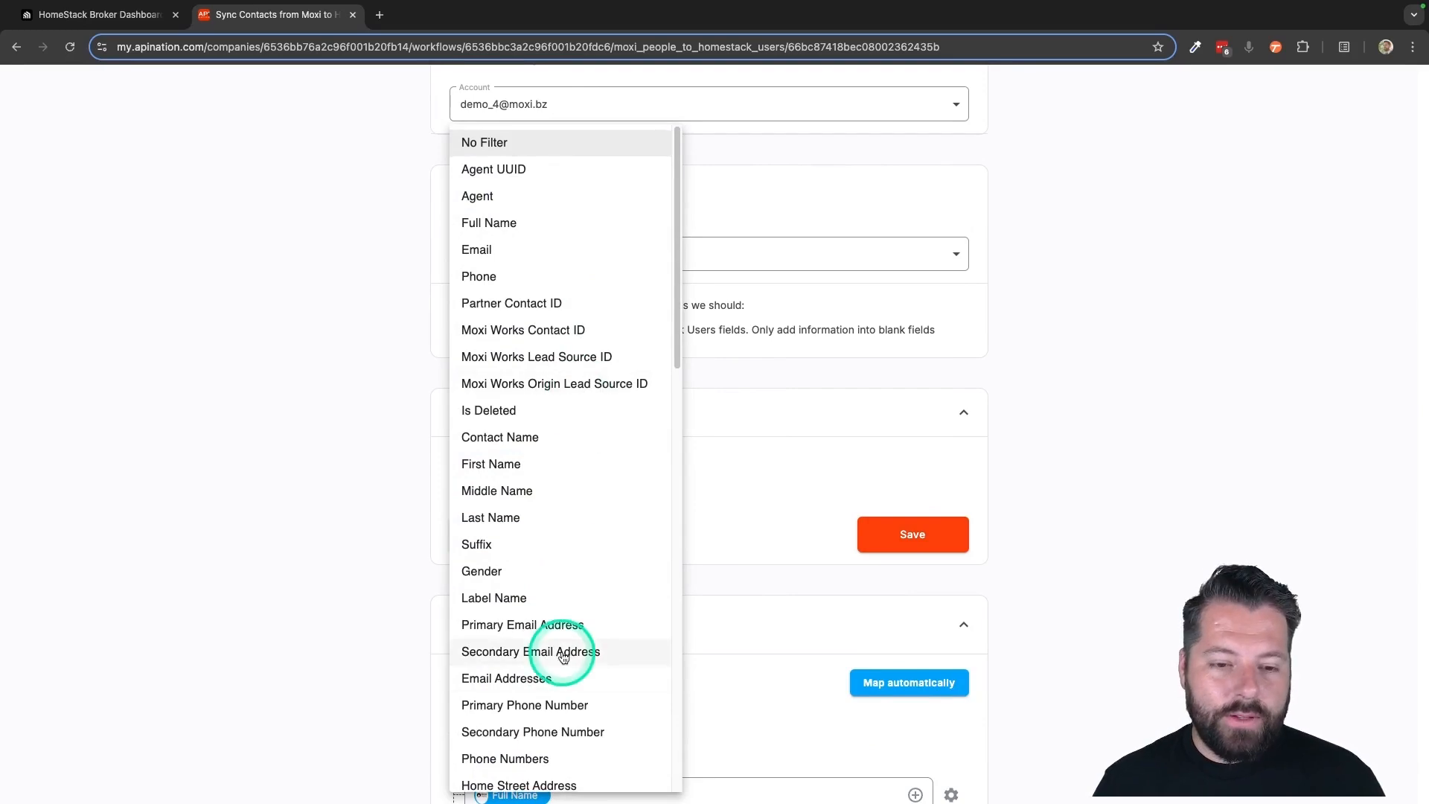
pyautogui.scroll(-5, 562, 651)
pyautogui.click(733, 617)
pyautogui.scroll(-6, 733, 618)
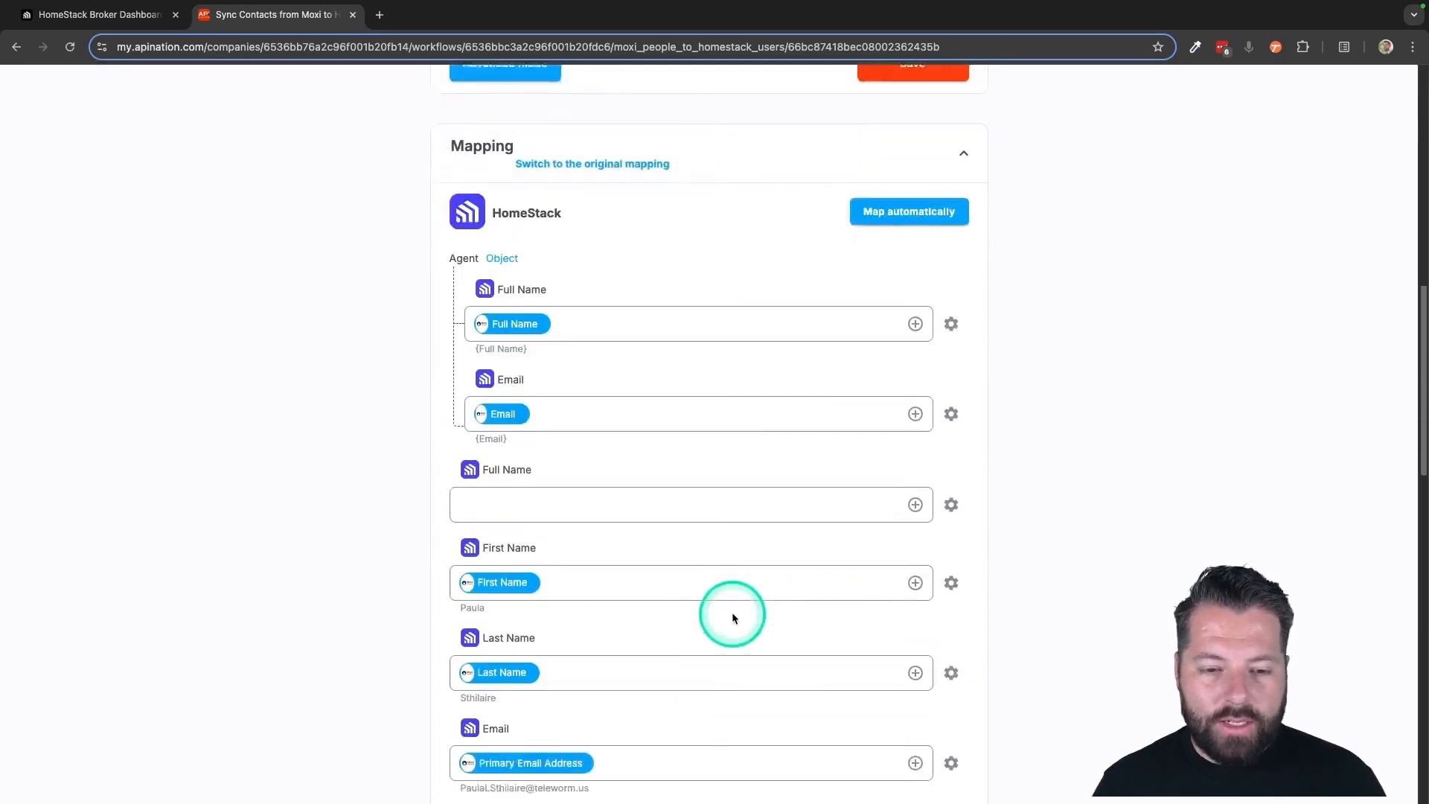
pyautogui.scroll(-2, 539, 550)
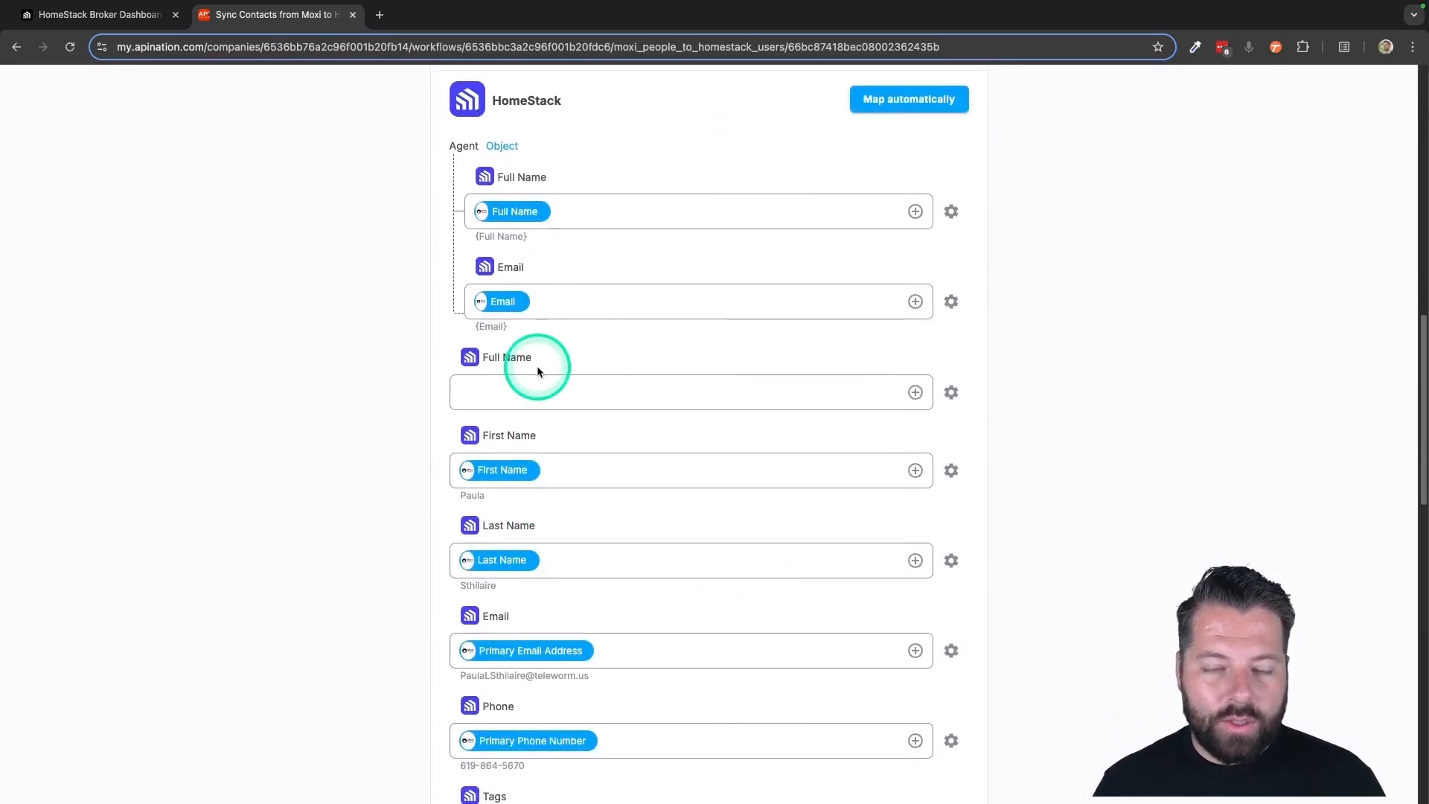
pyautogui.scroll(-4, 660, 546)
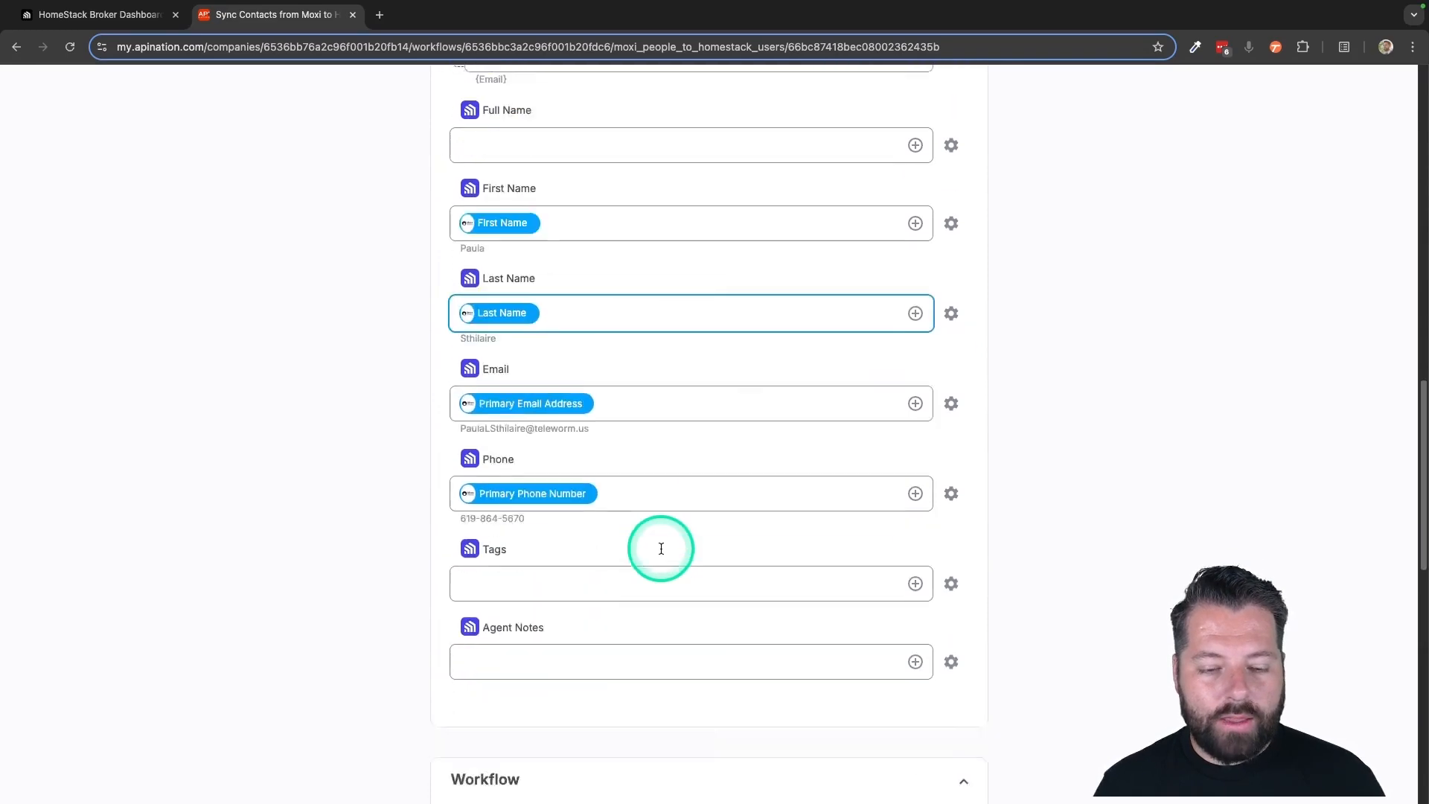
# Activate the "Sync Contacts from Moxi to HomeStack users" sync and open the list of active syncs
pyautogui.scroll(8, 660, 552)
pyautogui.scroll(8, 659, 547)
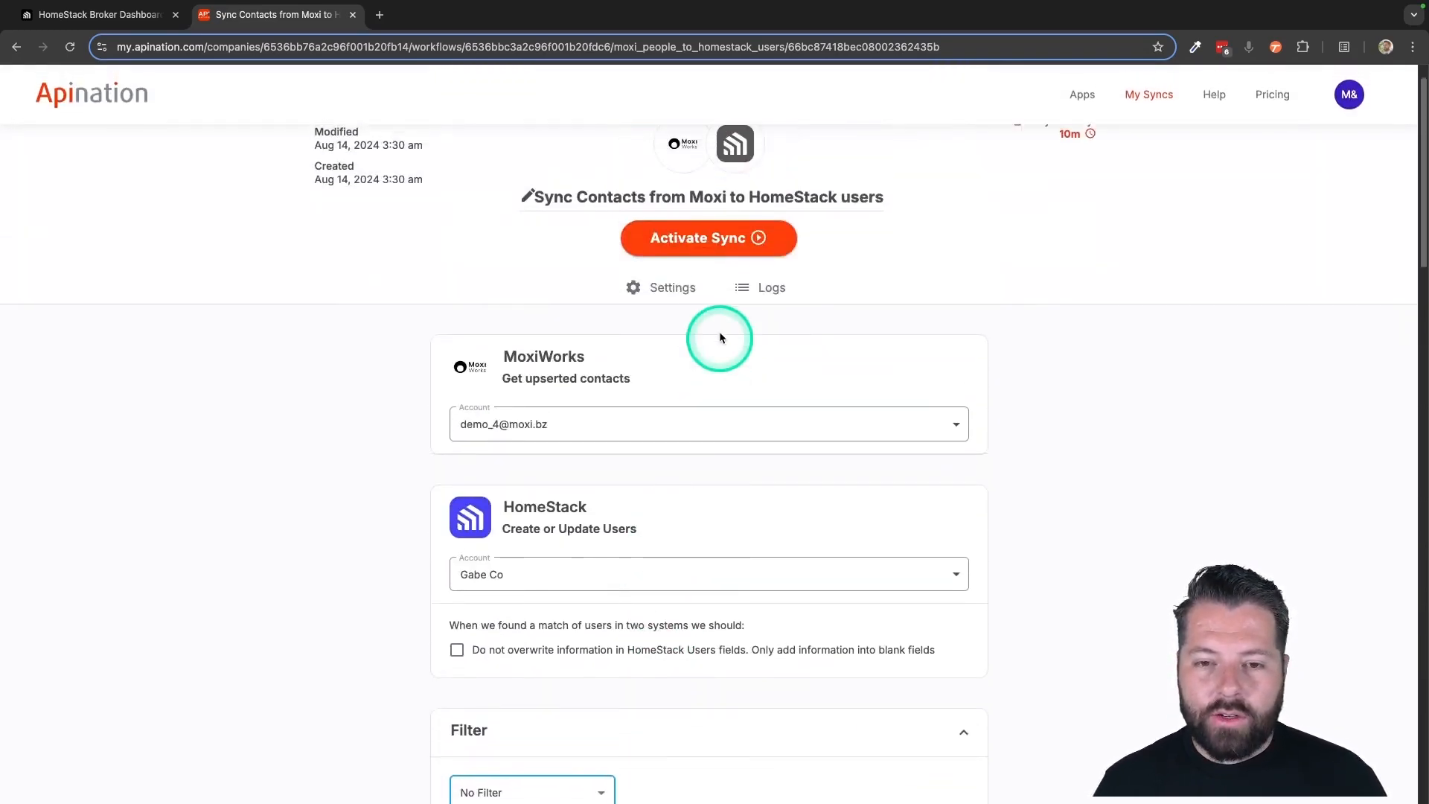
pyautogui.click(737, 245)
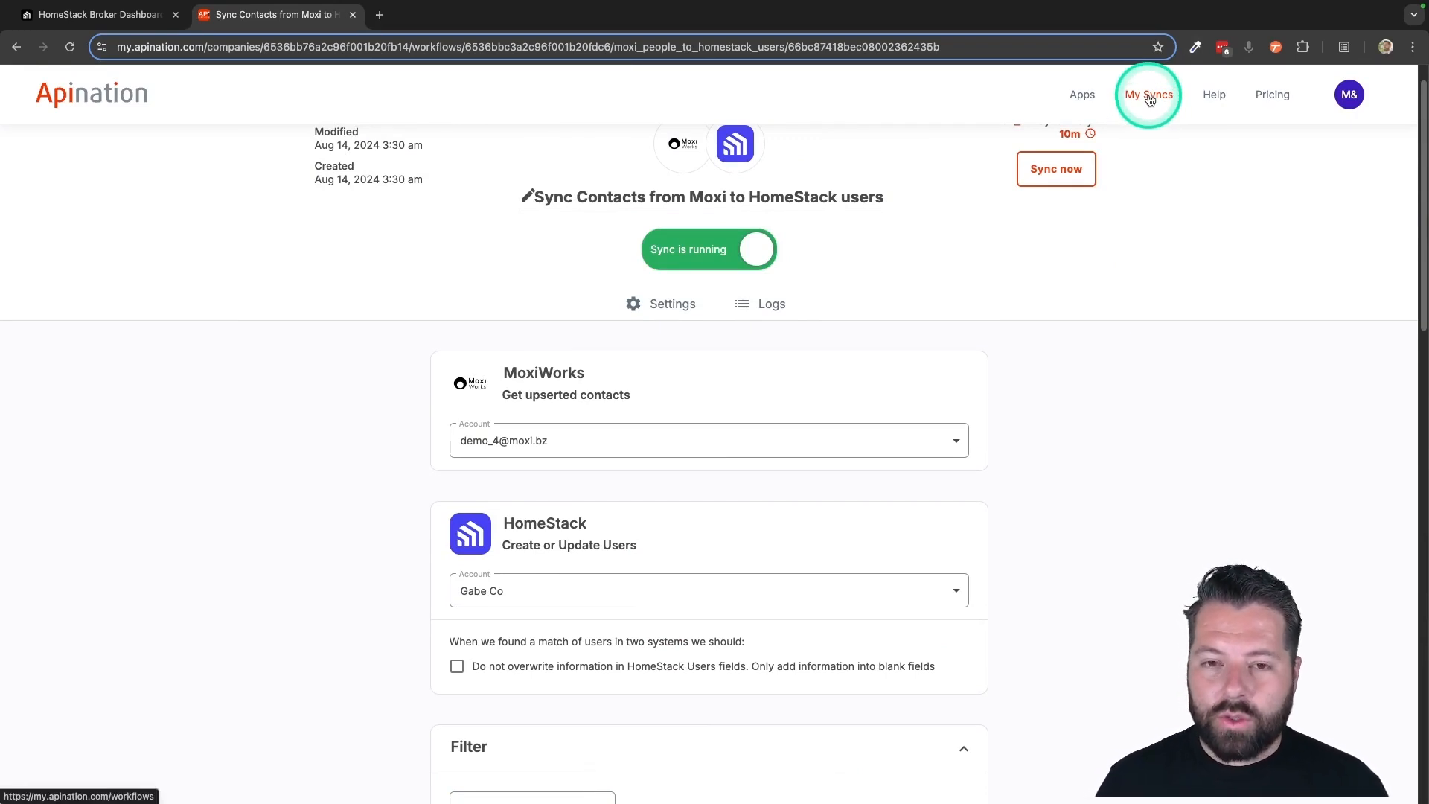
pyautogui.click(1149, 97)
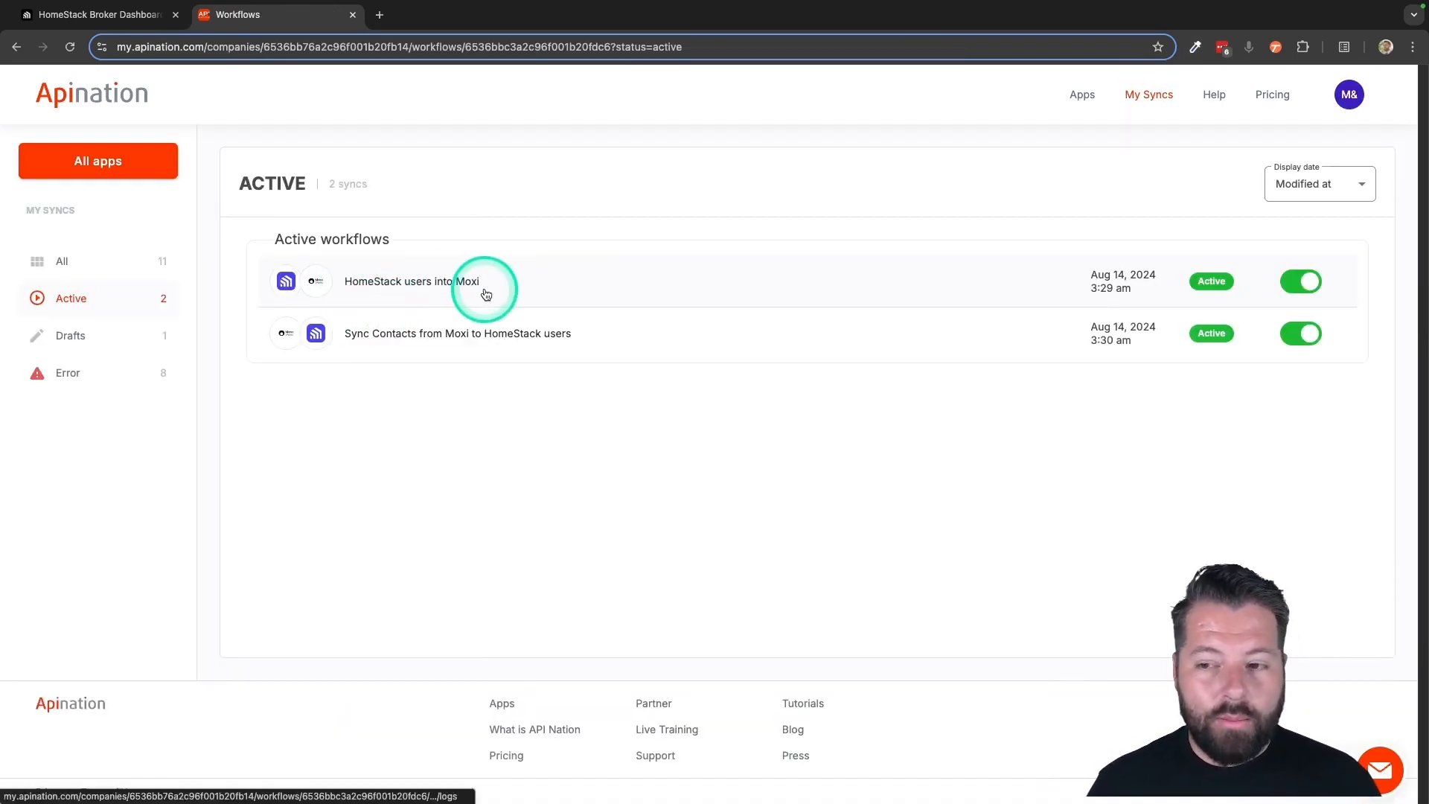